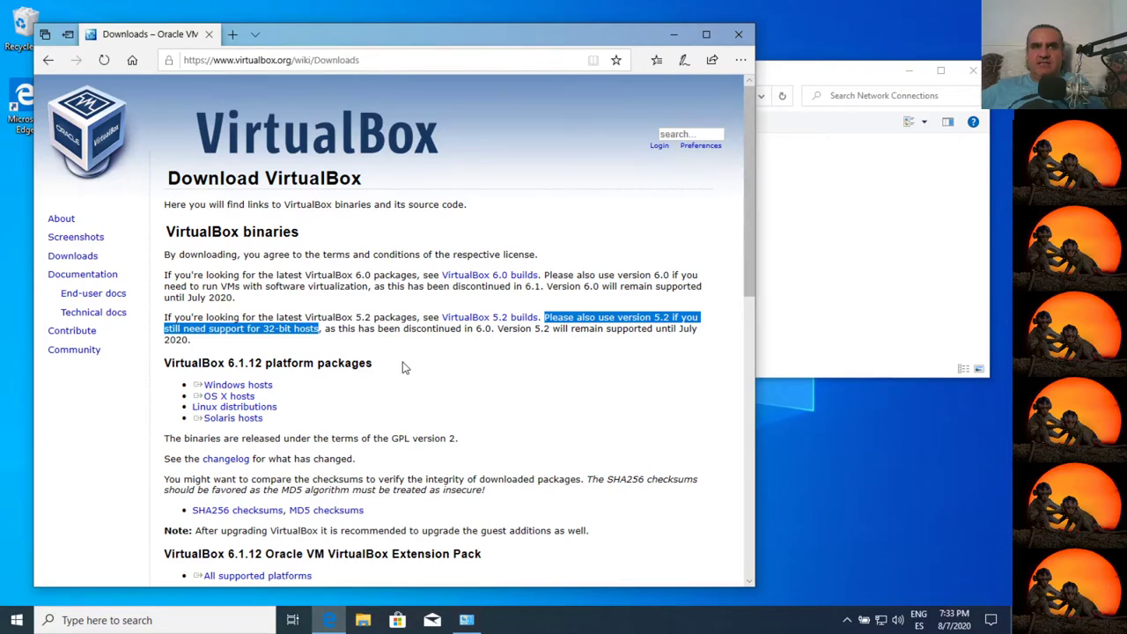
left_click(298, 403)
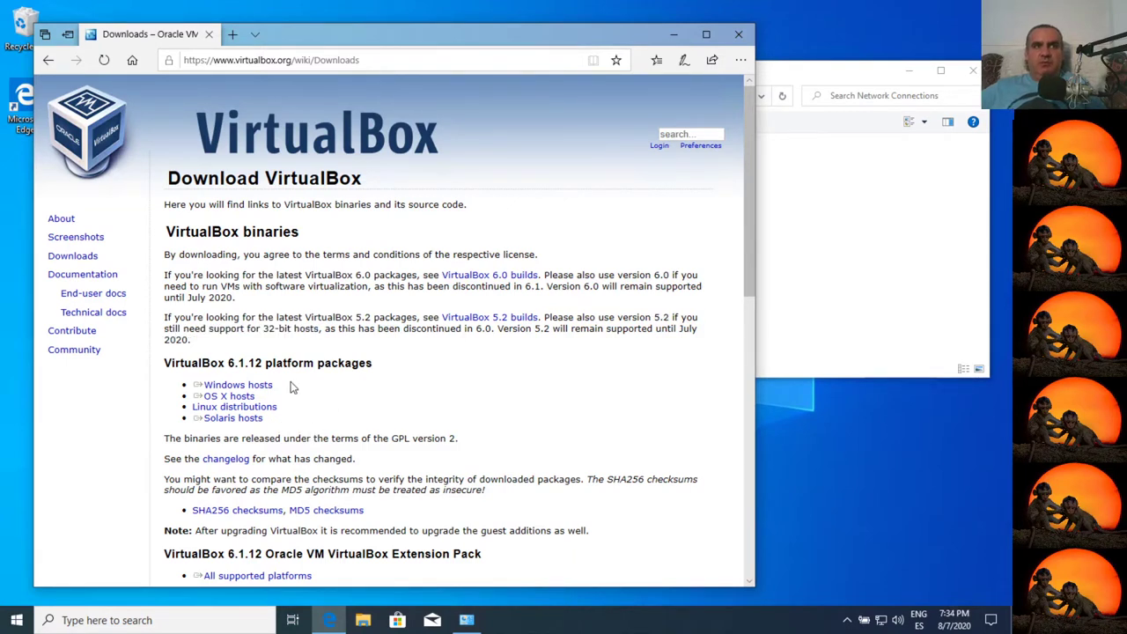
double_click(243, 368)
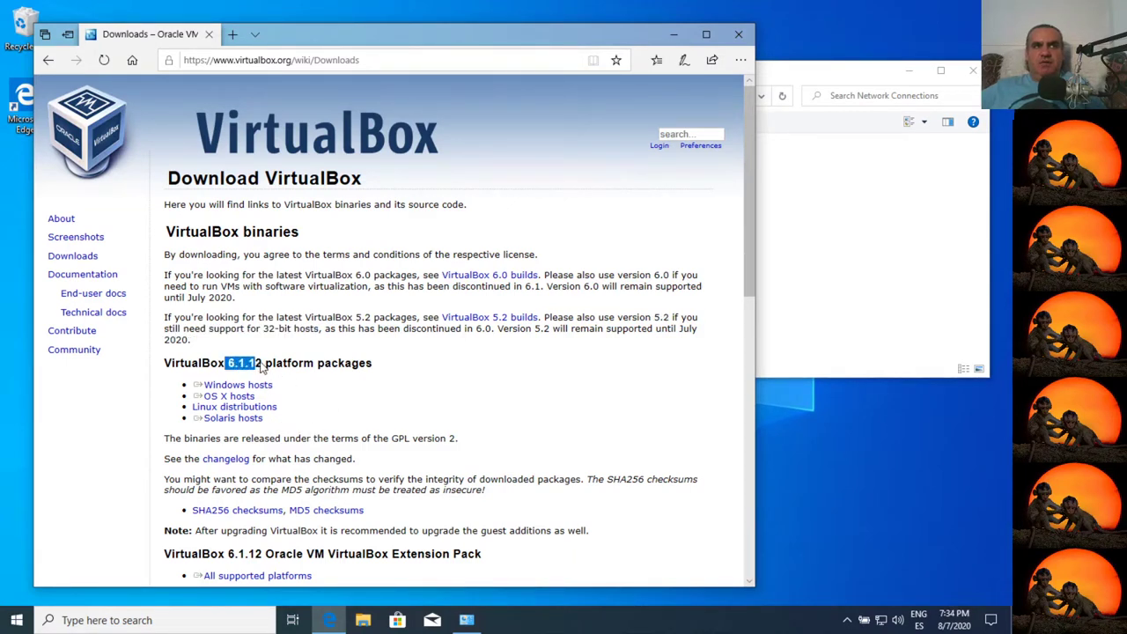
left_click(295, 424)
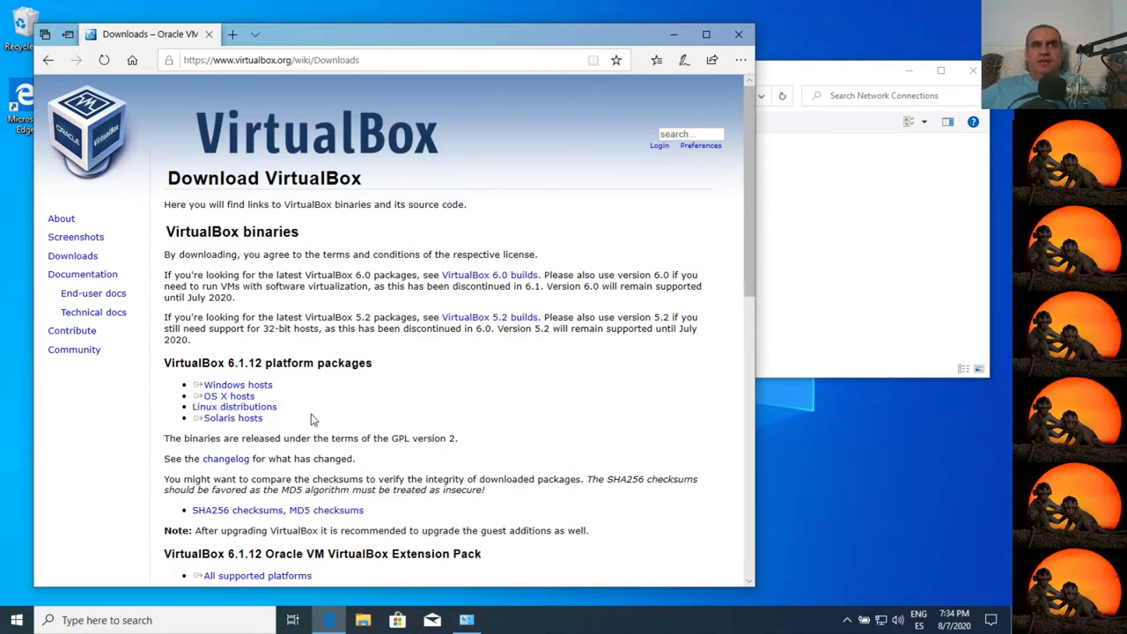
left_click_drag(269, 423, 264, 428)
left_click(275, 428)
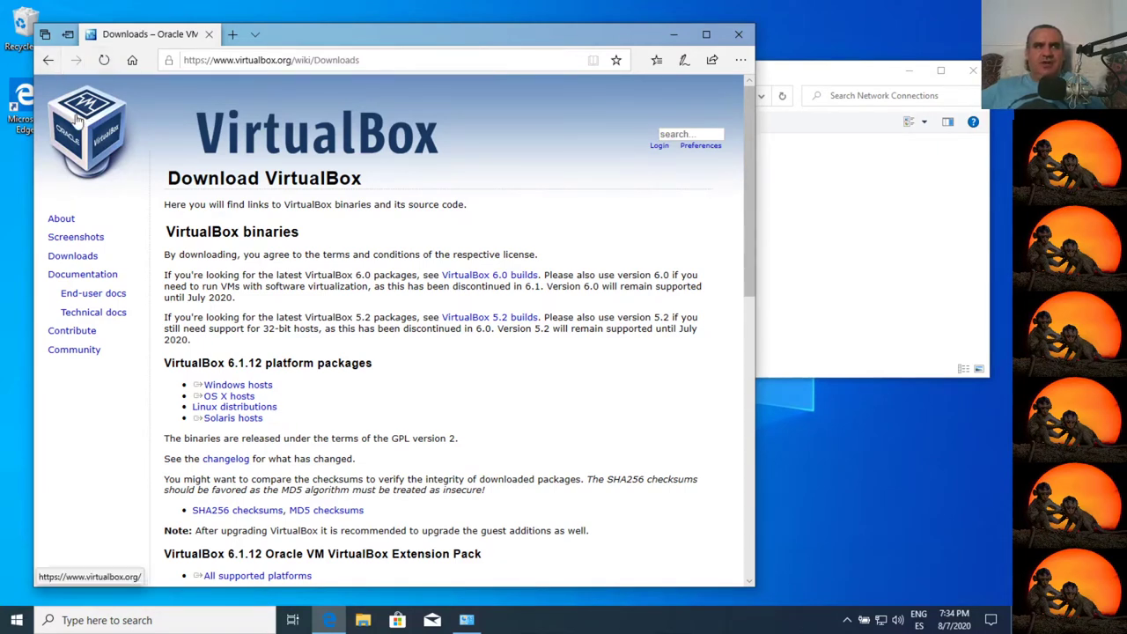
- Download the VirtualBox 6.1.12 installer for Windows hosts and open its download folder, closing the browser
left_click(236, 385)
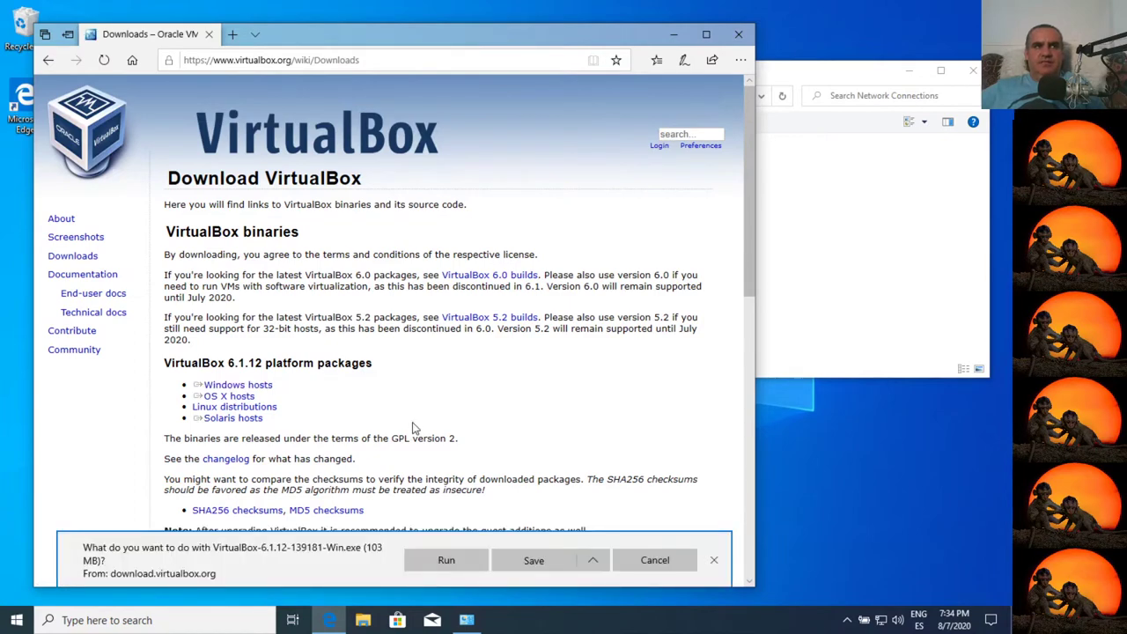
left_click(535, 564)
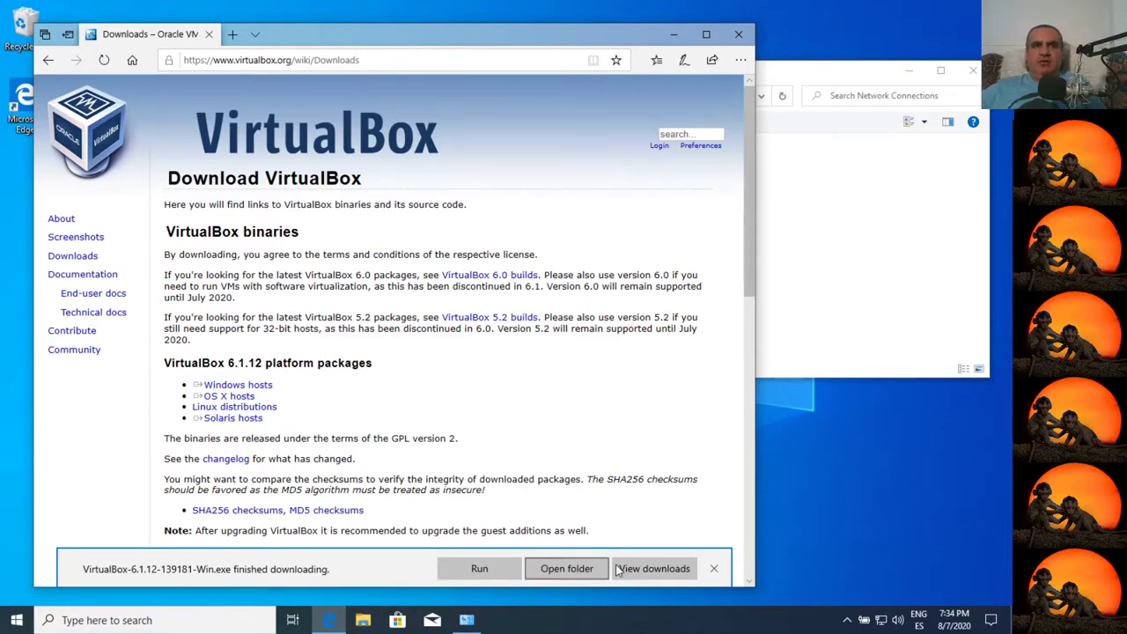
left_click(571, 567)
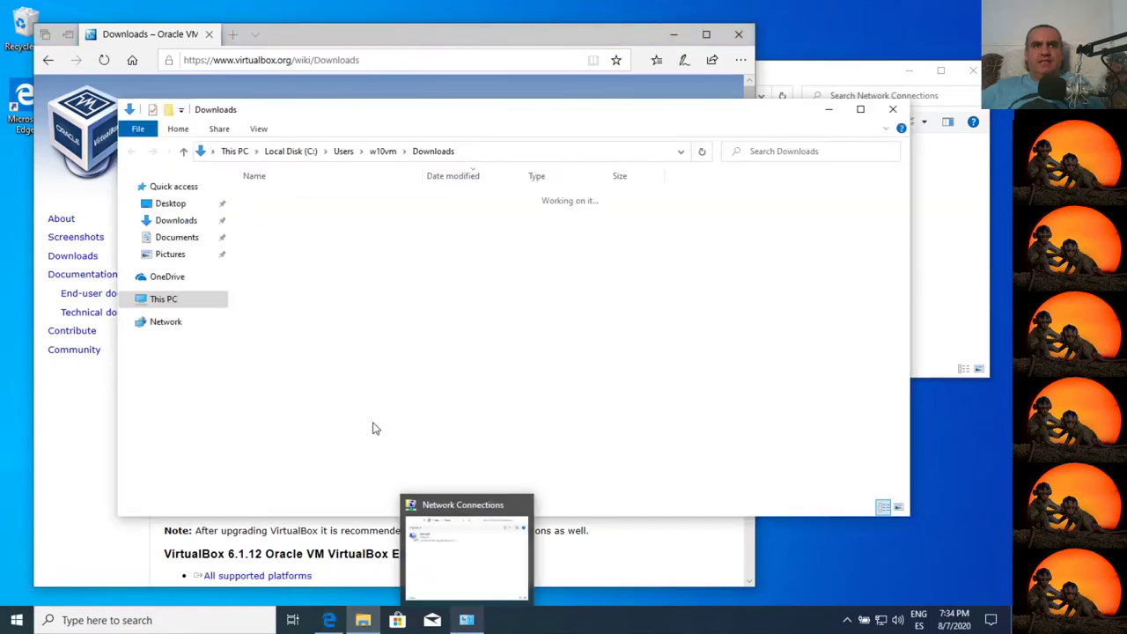
left_click(738, 21)
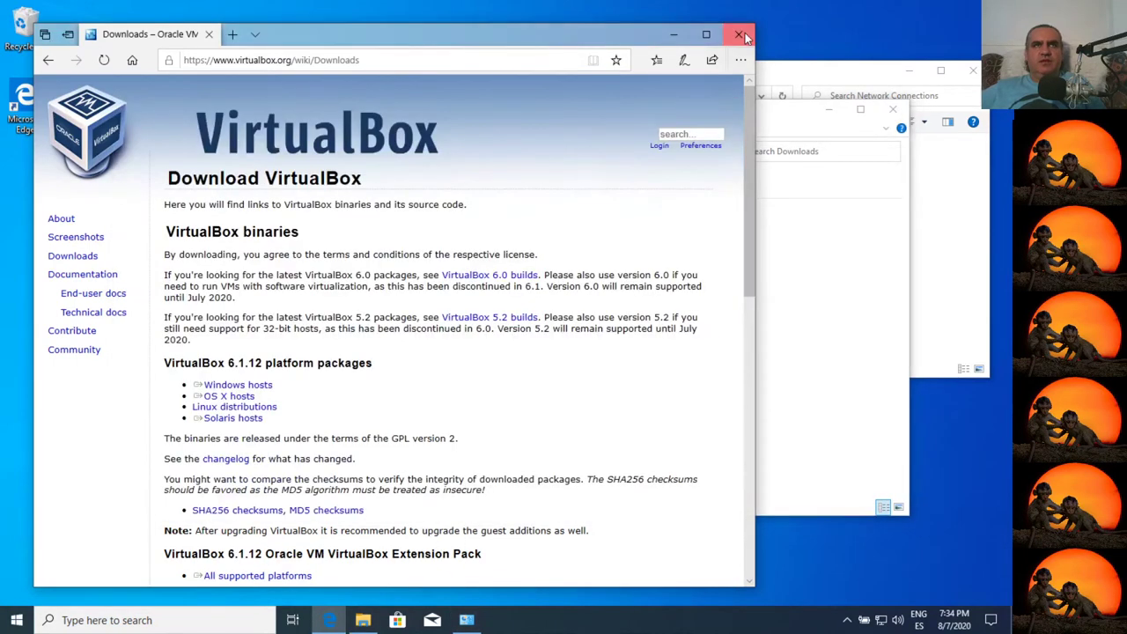
left_click(743, 33)
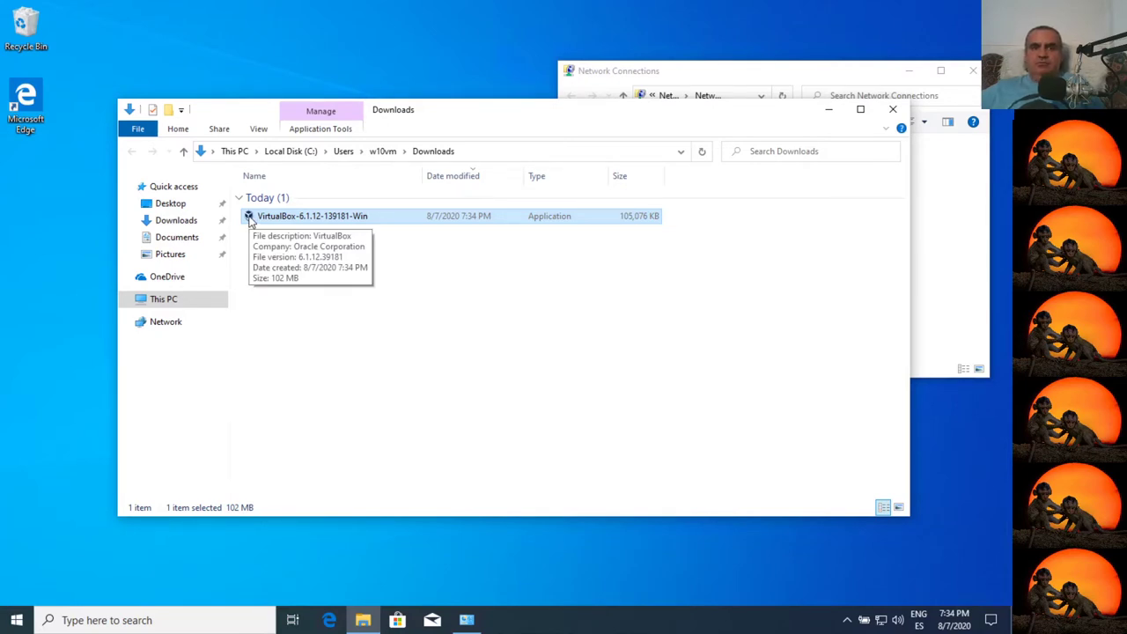
- Launch the VirtualBox-6.1.12-139181-Win installer, close the Downloads folder and continue past the setup wizard's welcome page
double_click(249, 219)
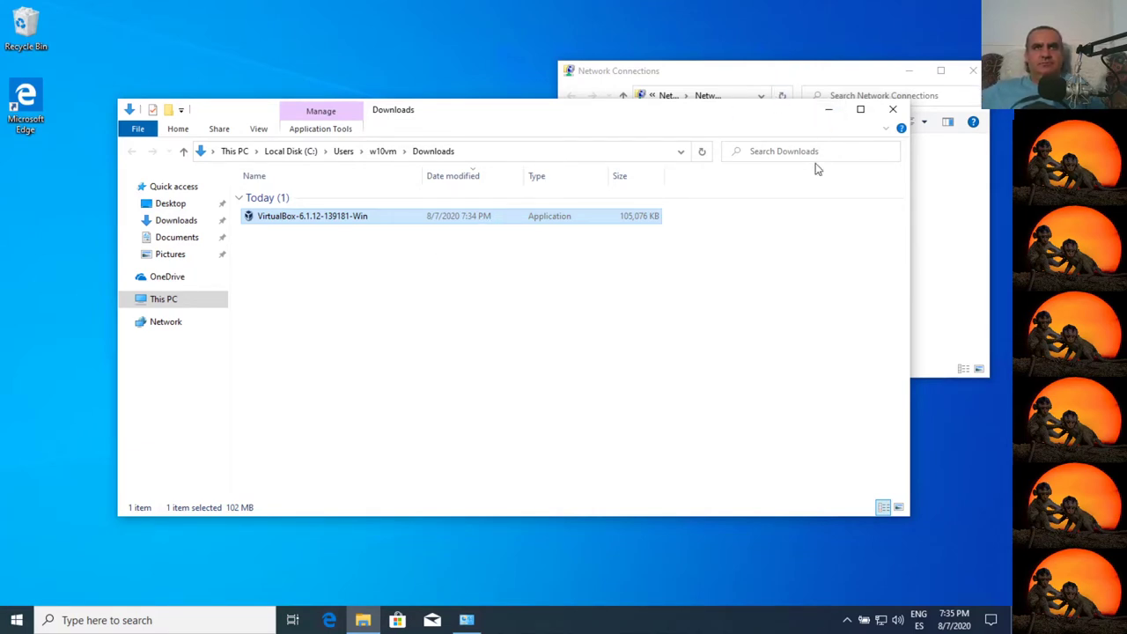
left_click(896, 112)
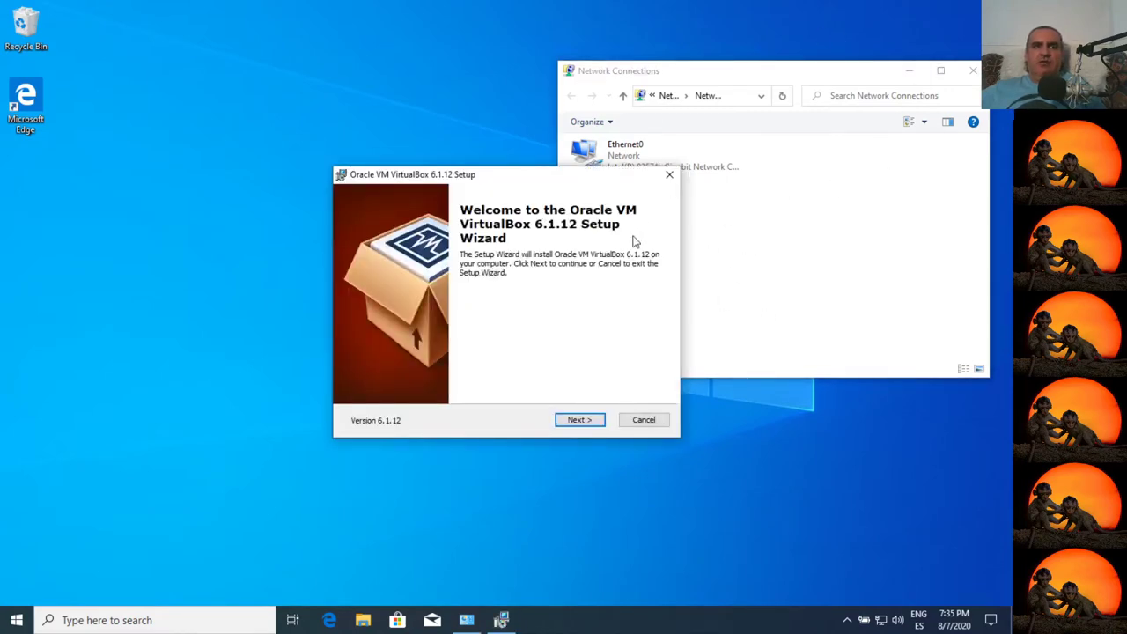
left_click(579, 421)
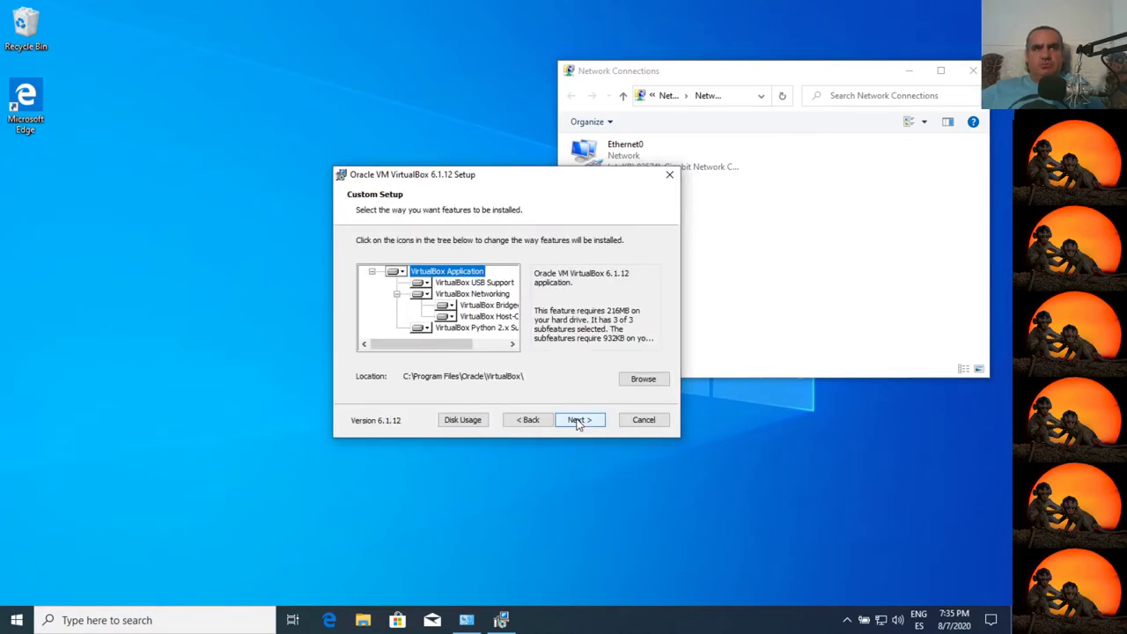
- Make the VirtualBox Python 2.x Support feature entirely unavailable in the custom setup and continue to the shortcut options
left_click_drag(441, 344, 489, 345)
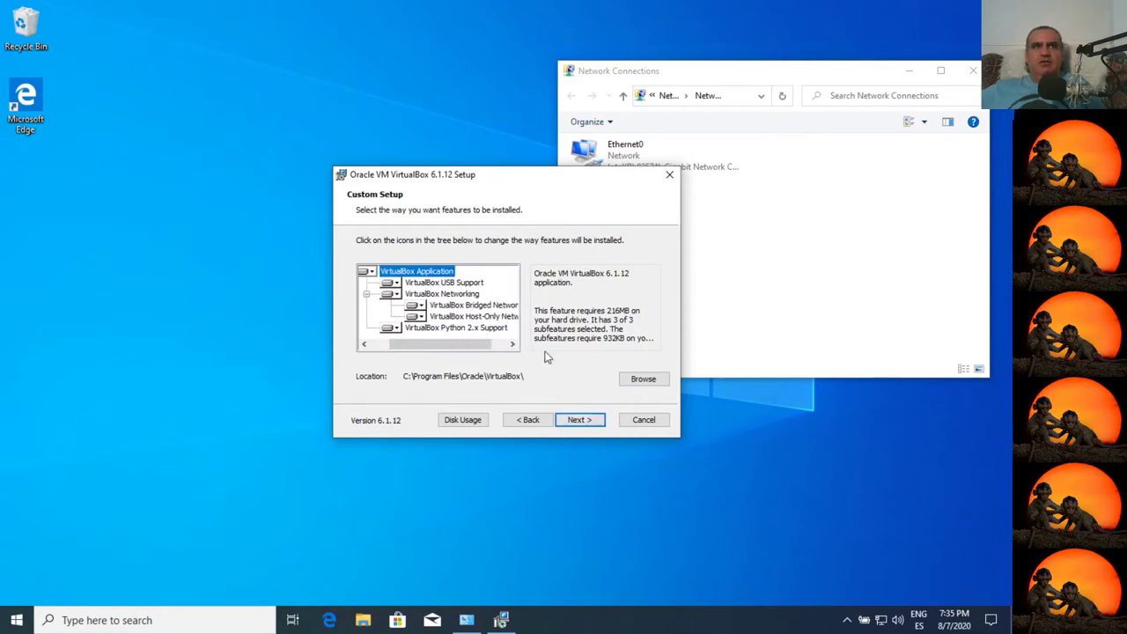
left_click(393, 329)
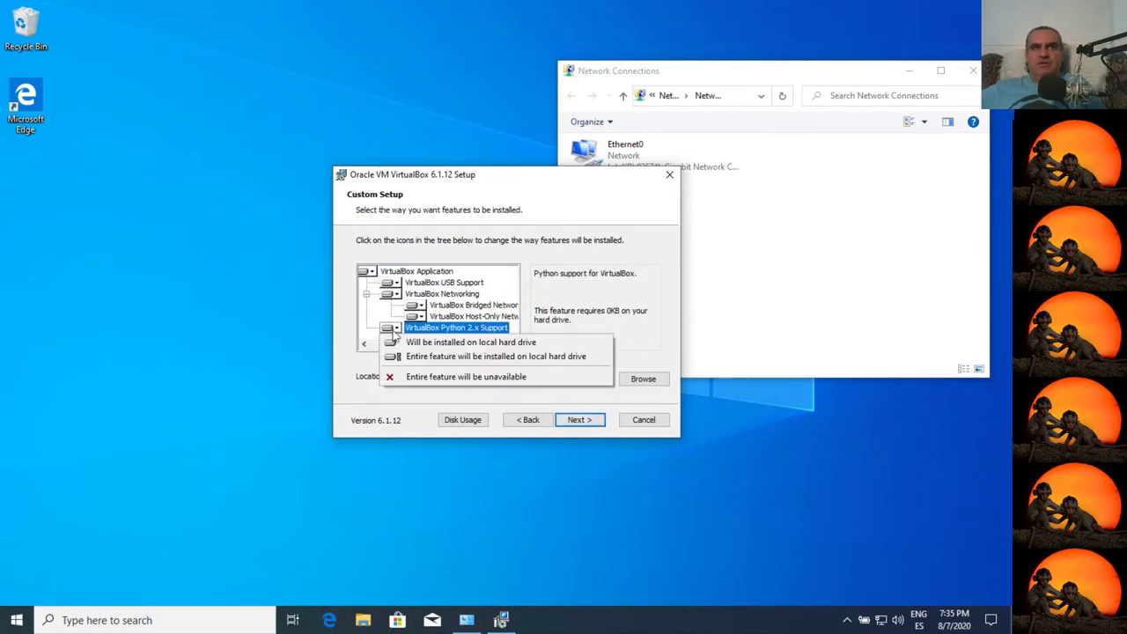
left_click(434, 378)
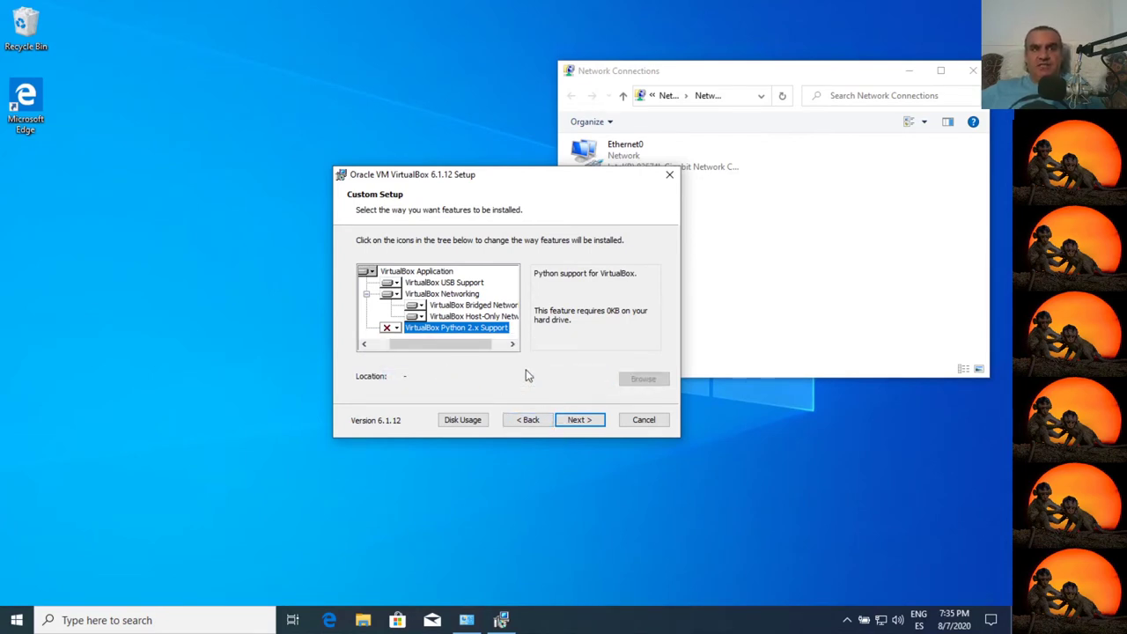
left_click(571, 419)
left_click(578, 419)
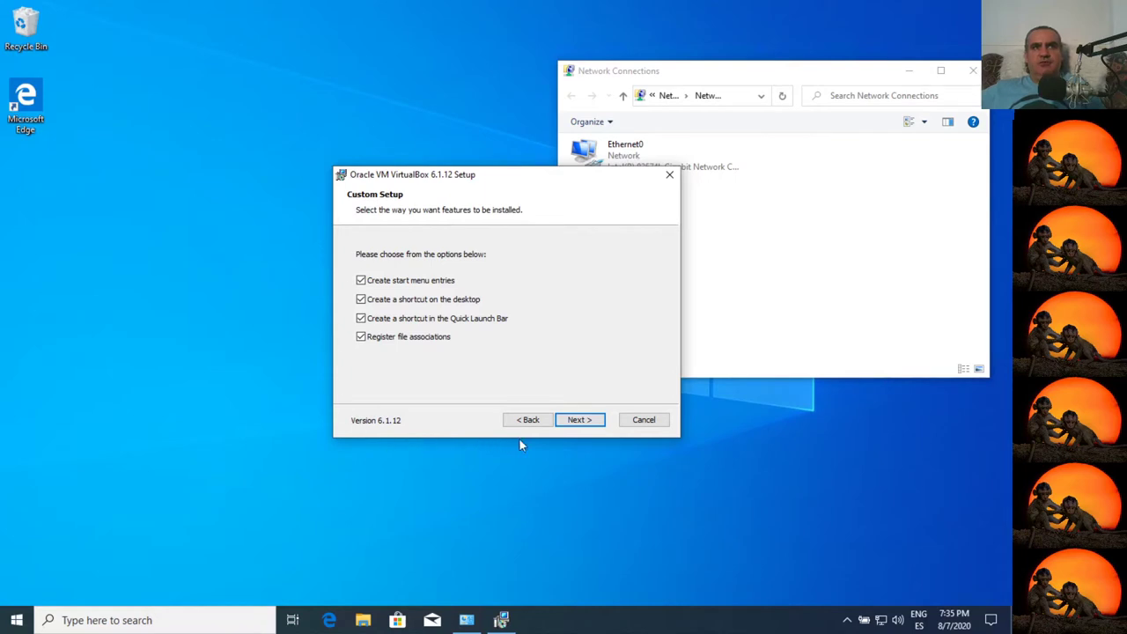
- Keep all shortcut and file association options, accept the network interface reset and start the installation with administrator permission
left_click(575, 421)
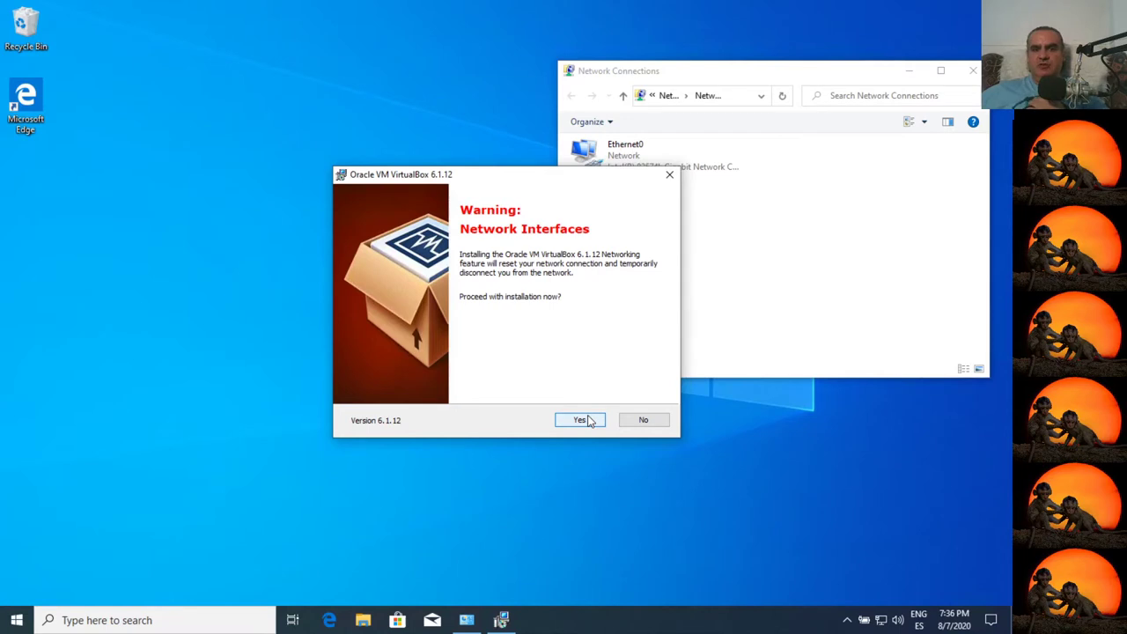
left_click(589, 421)
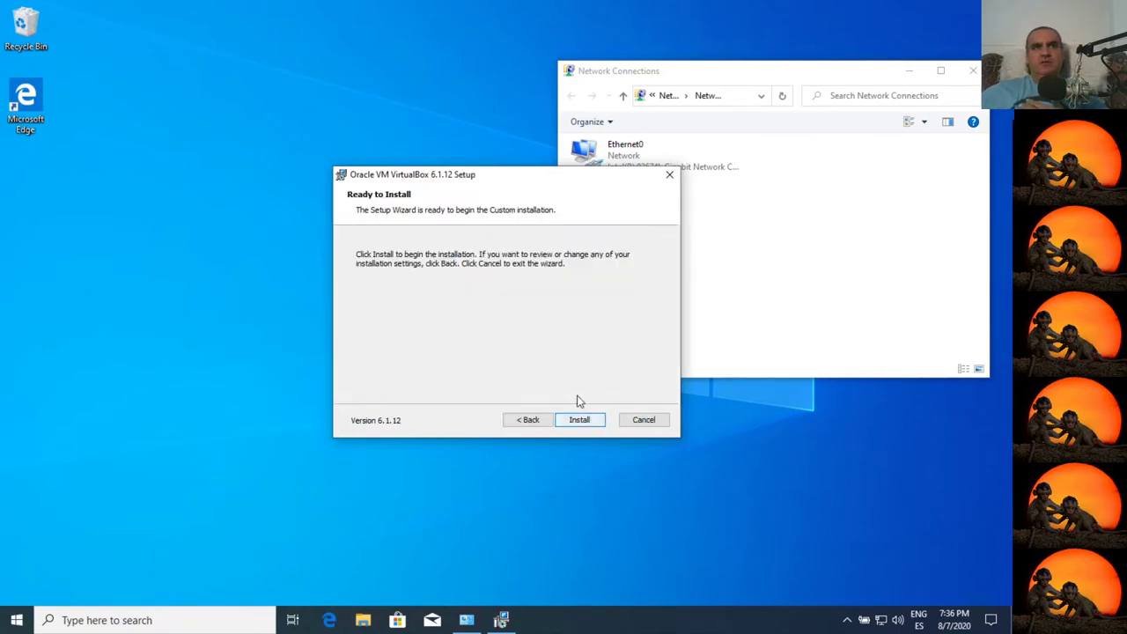
left_click(581, 420)
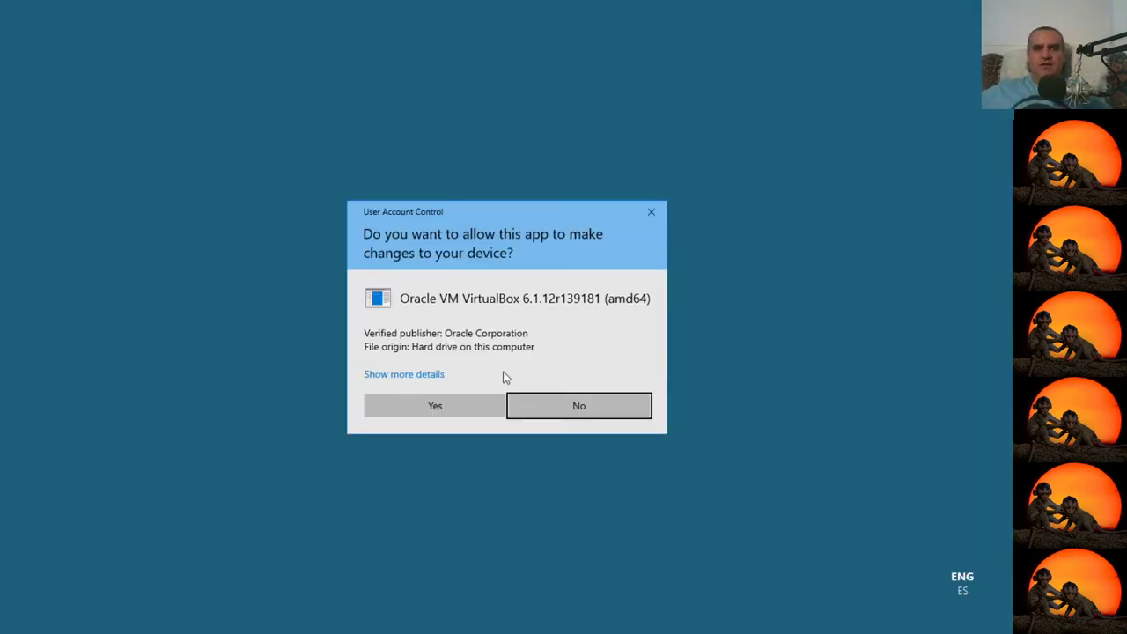
left_click(440, 410)
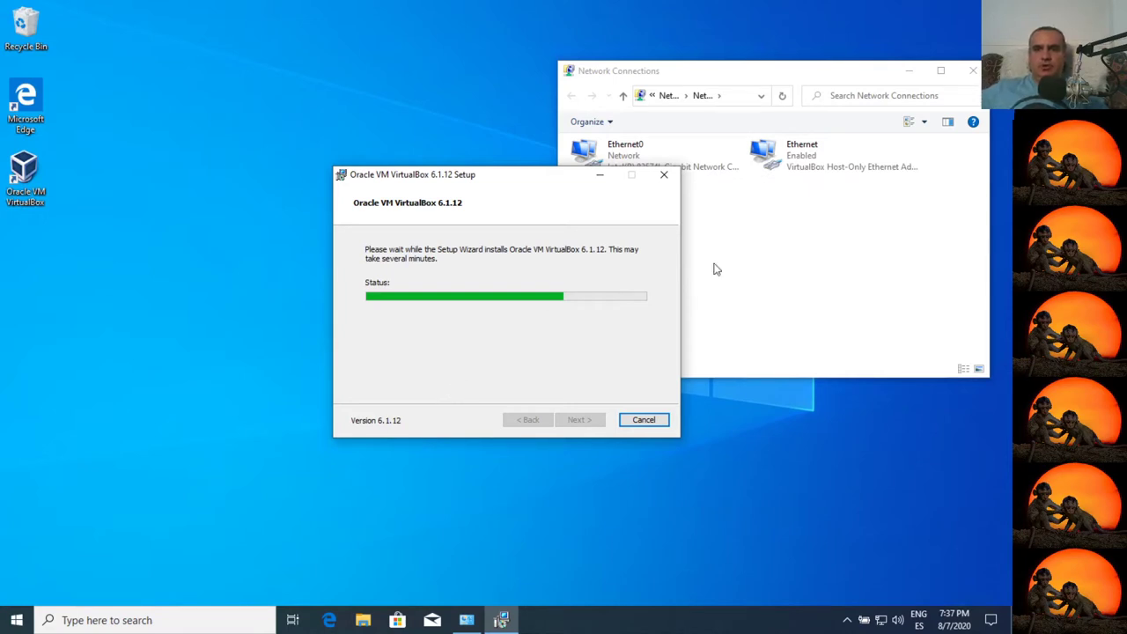
- Rename the VirtualBox Host-Only Ethernet adapter as HOST-ONLY in Network Connections
left_click(851, 273)
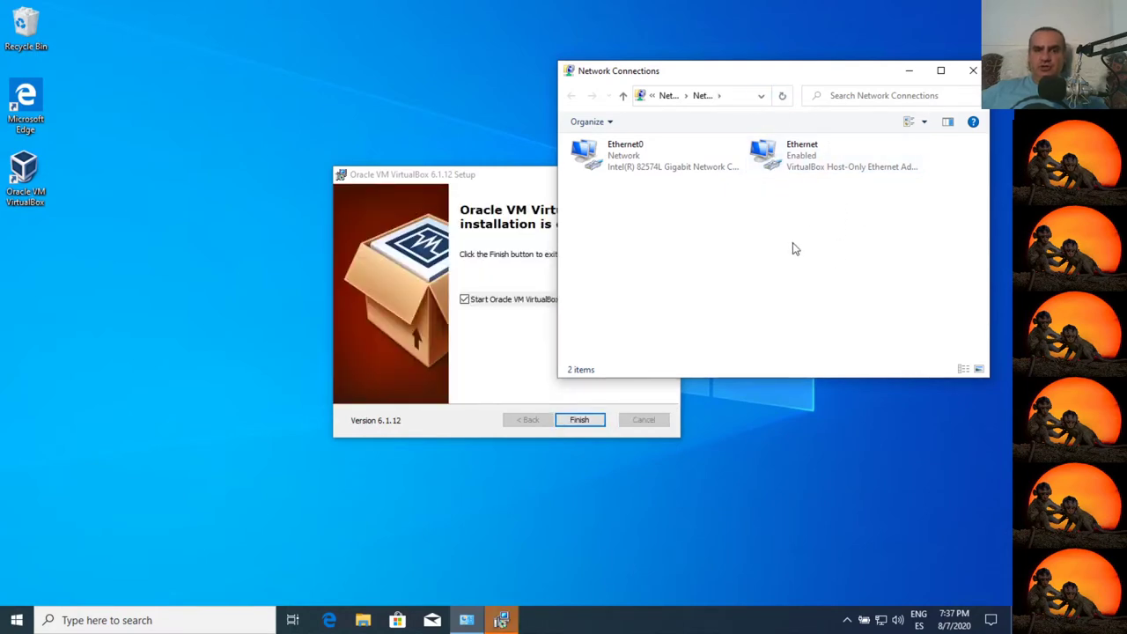
left_click(797, 152)
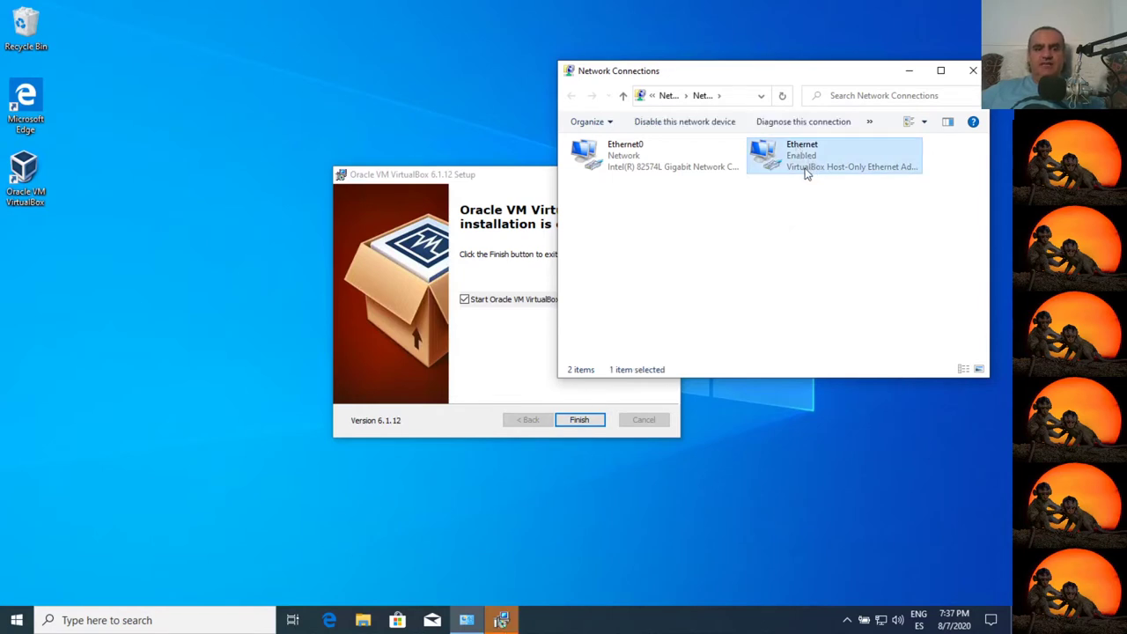
key("F2")
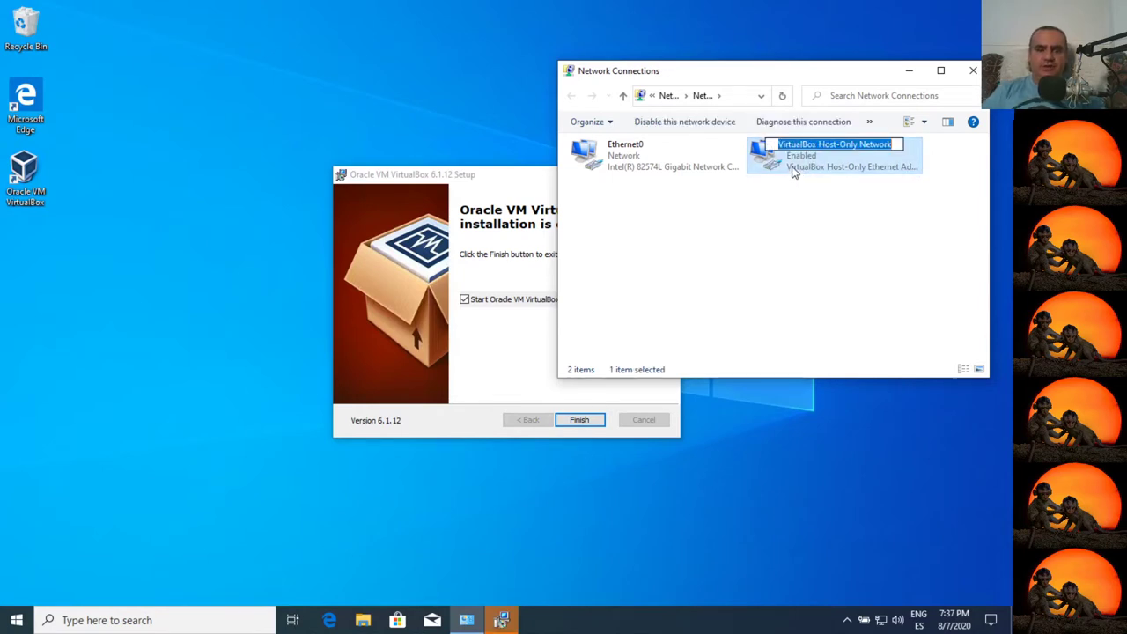
type("HA")
key("BackSpace")
type("OST-")
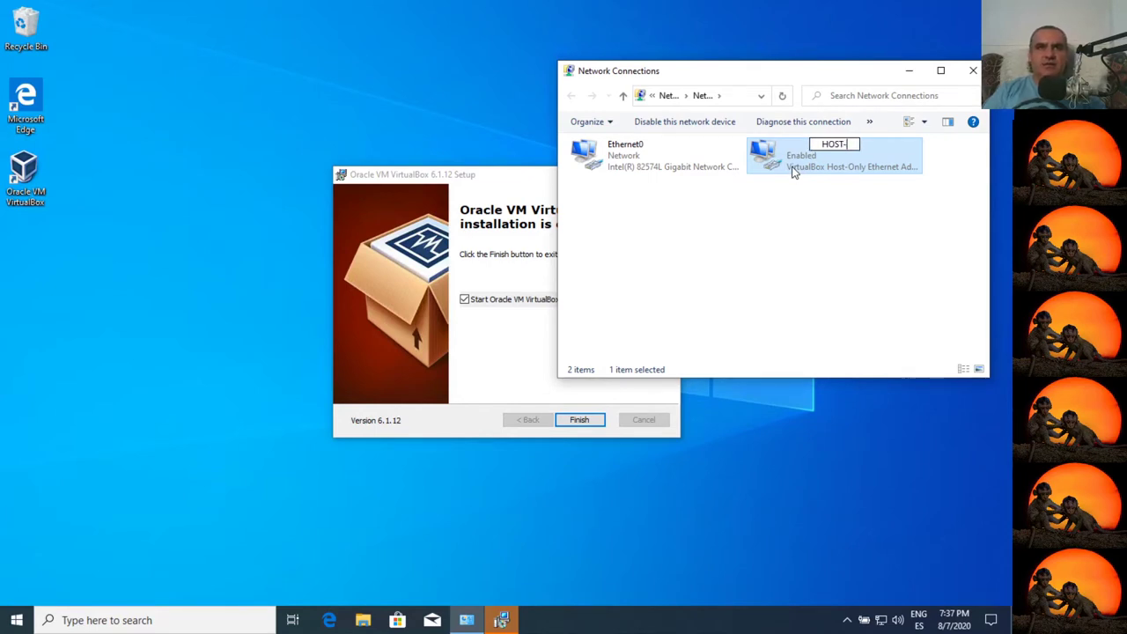
type("ONLY")
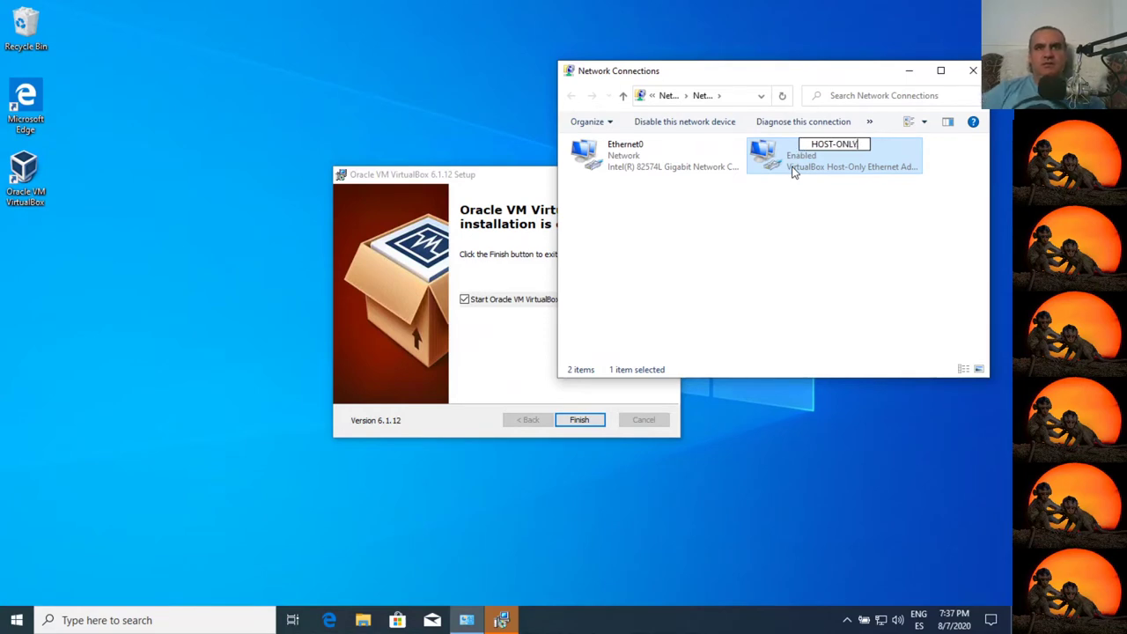
key("Return")
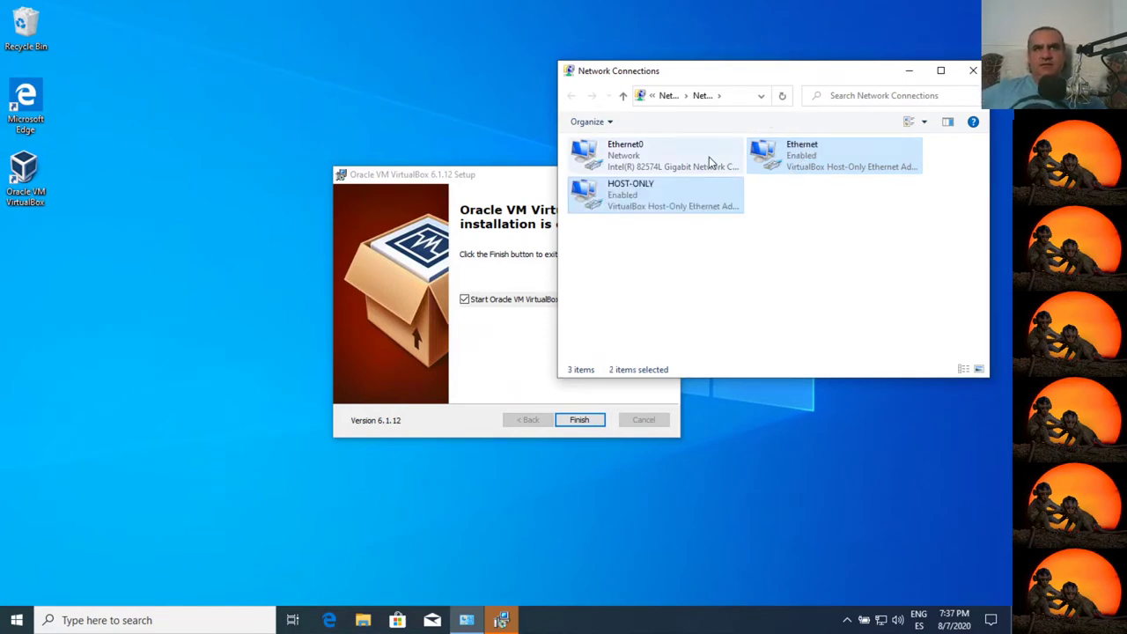
left_click(823, 261)
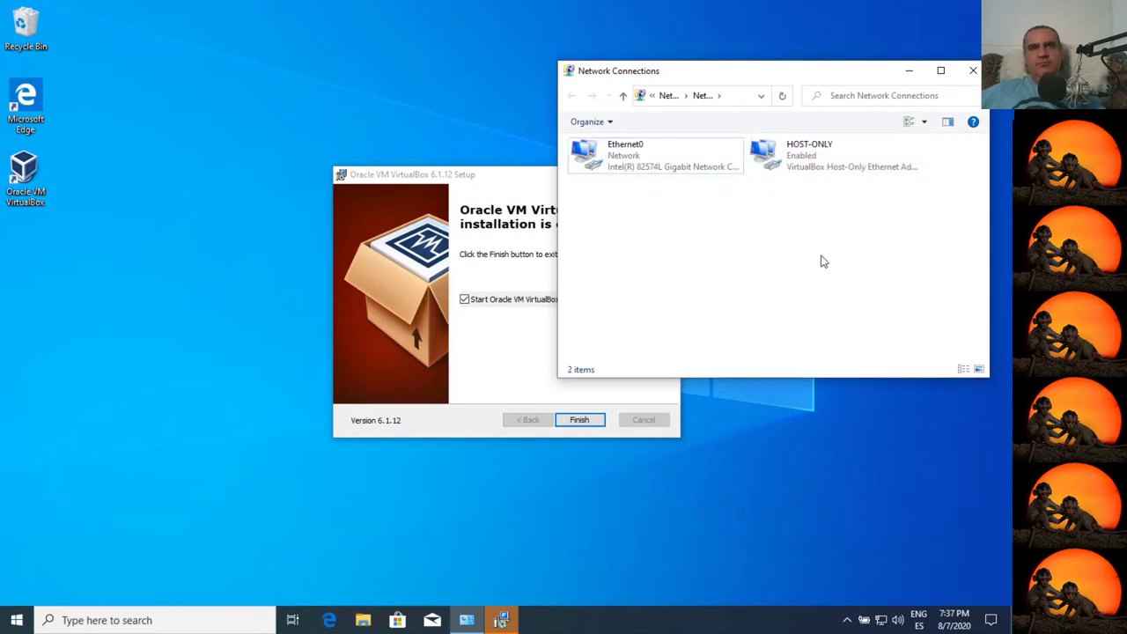
left_click(666, 165)
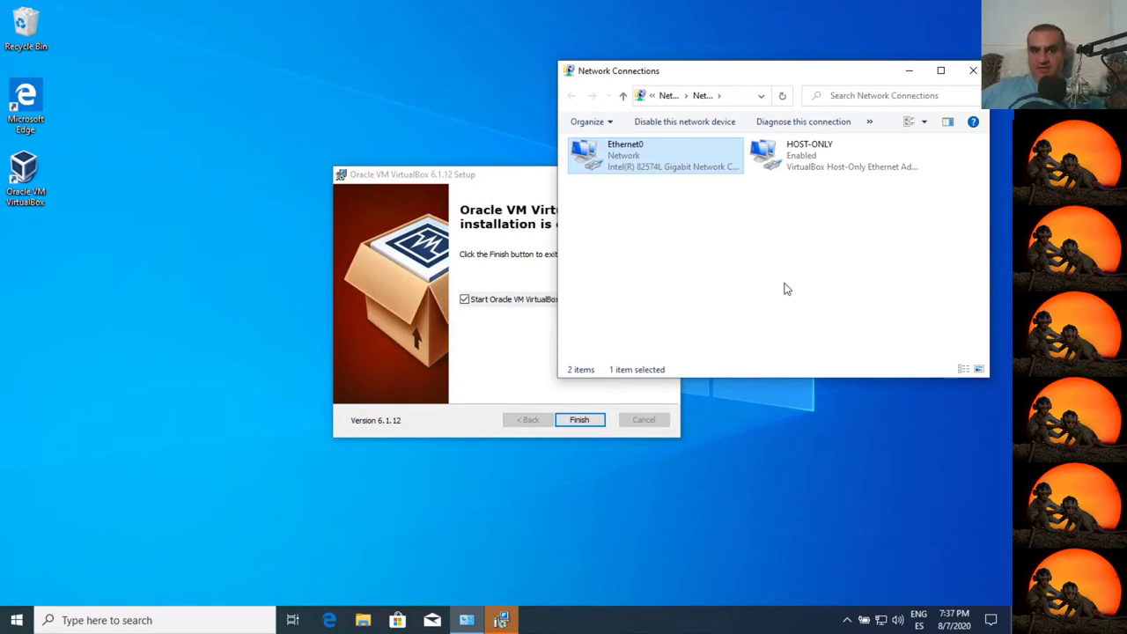
left_click(809, 175)
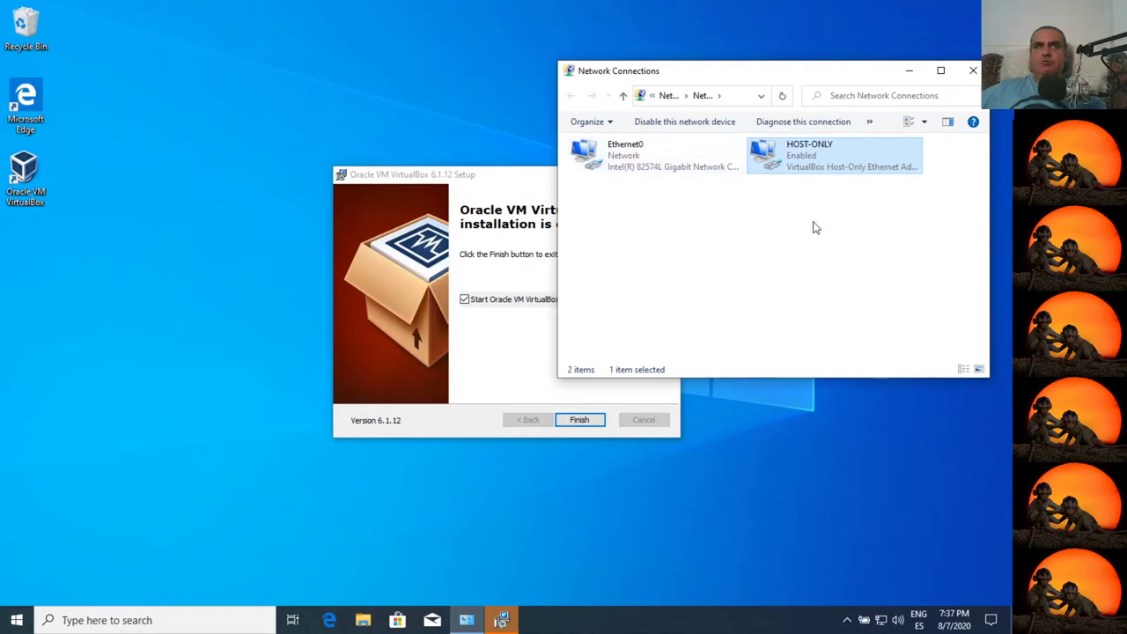
left_click(670, 165)
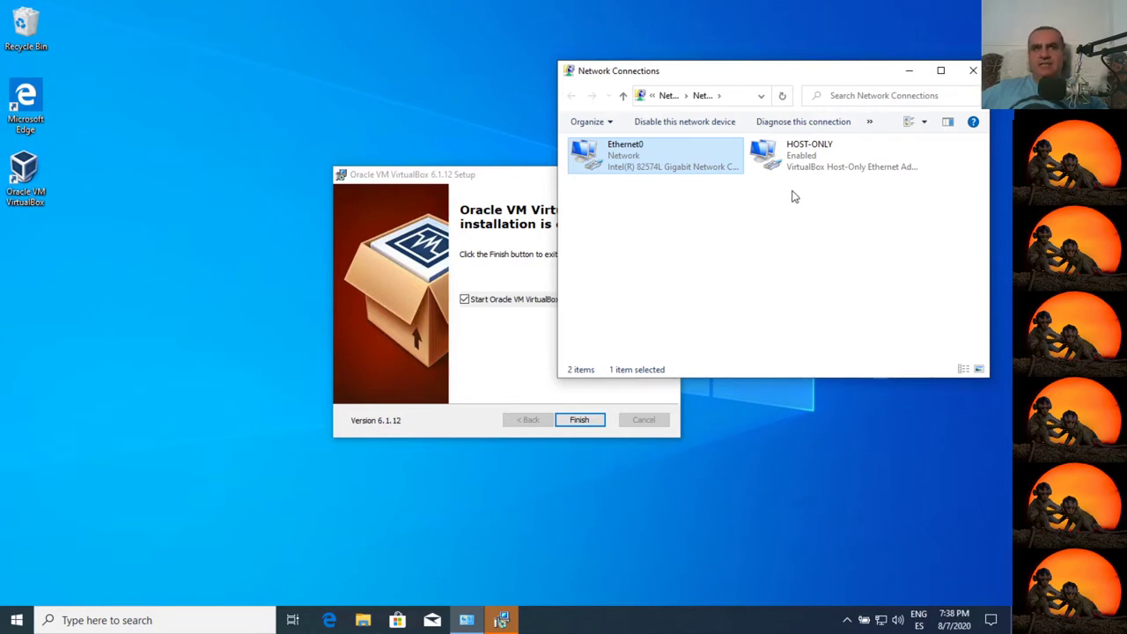
- Finish the setup wizard with the option to start Oracle VM VirtualBox 6.1.12 after installation enabled
left_click(501, 379)
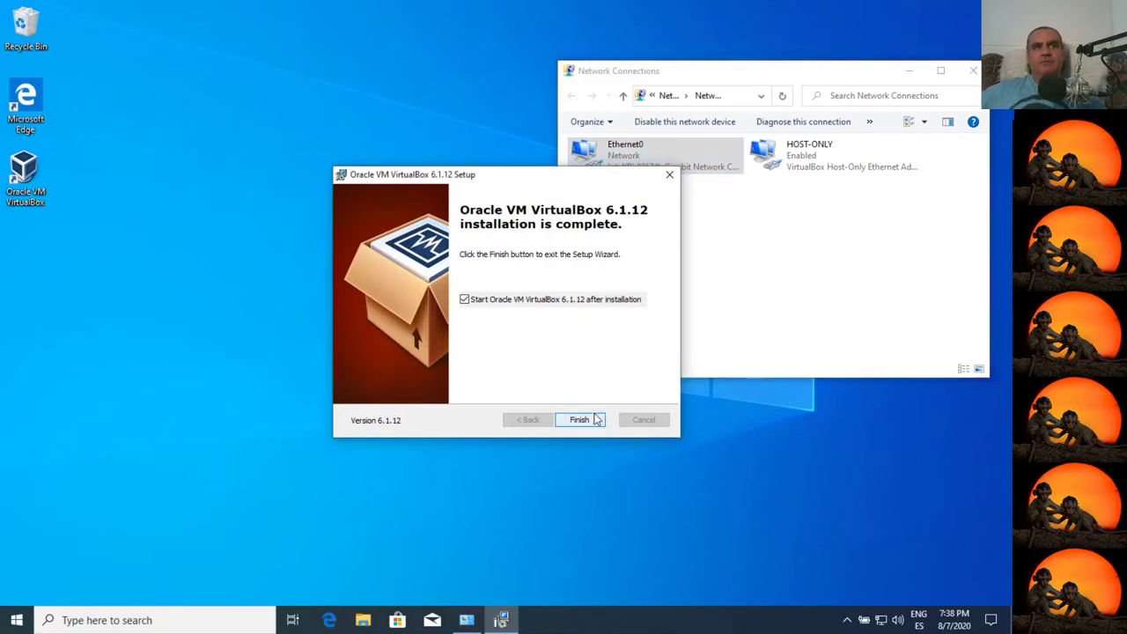
left_click(581, 421)
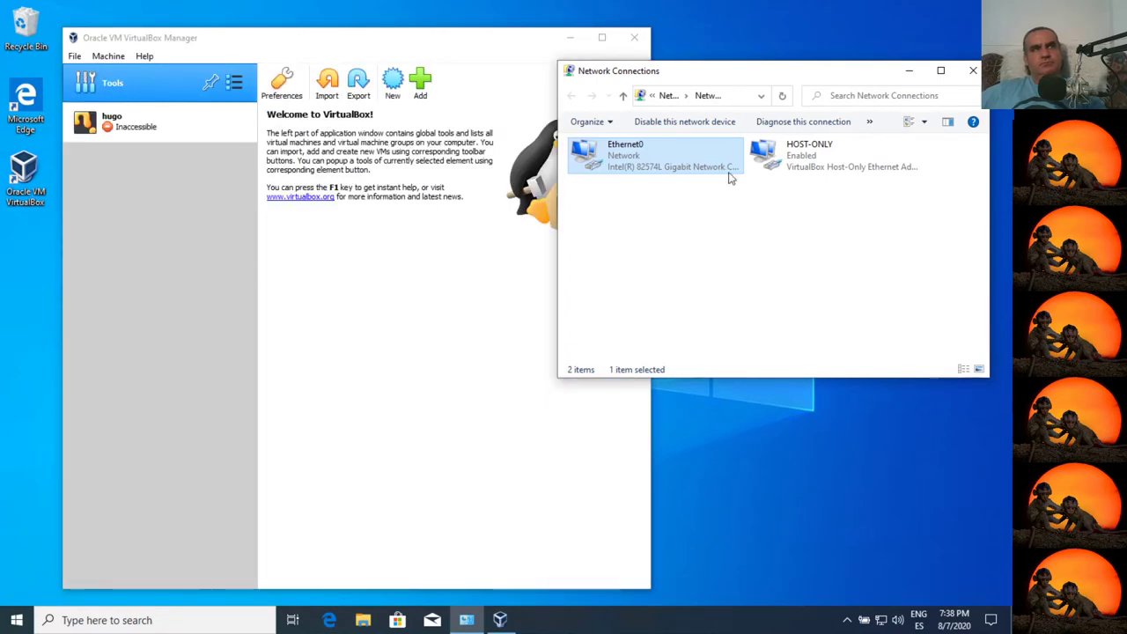
- Remove the inaccessible hugo virtual machine from the machine list and close Network Connections
left_click(231, 132)
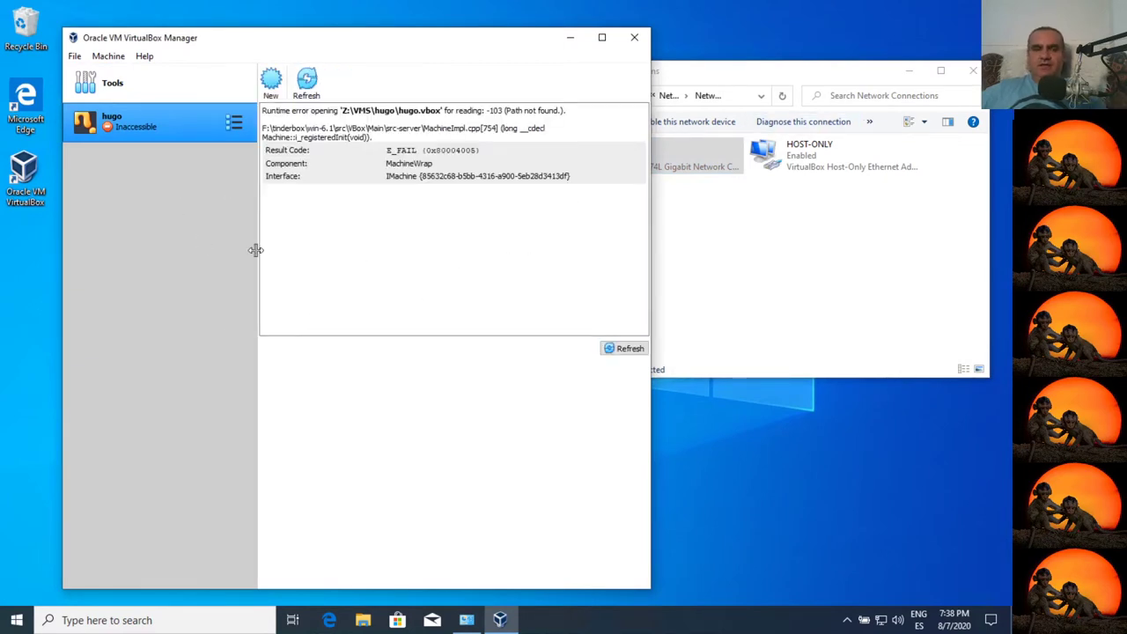
right_click(194, 138)
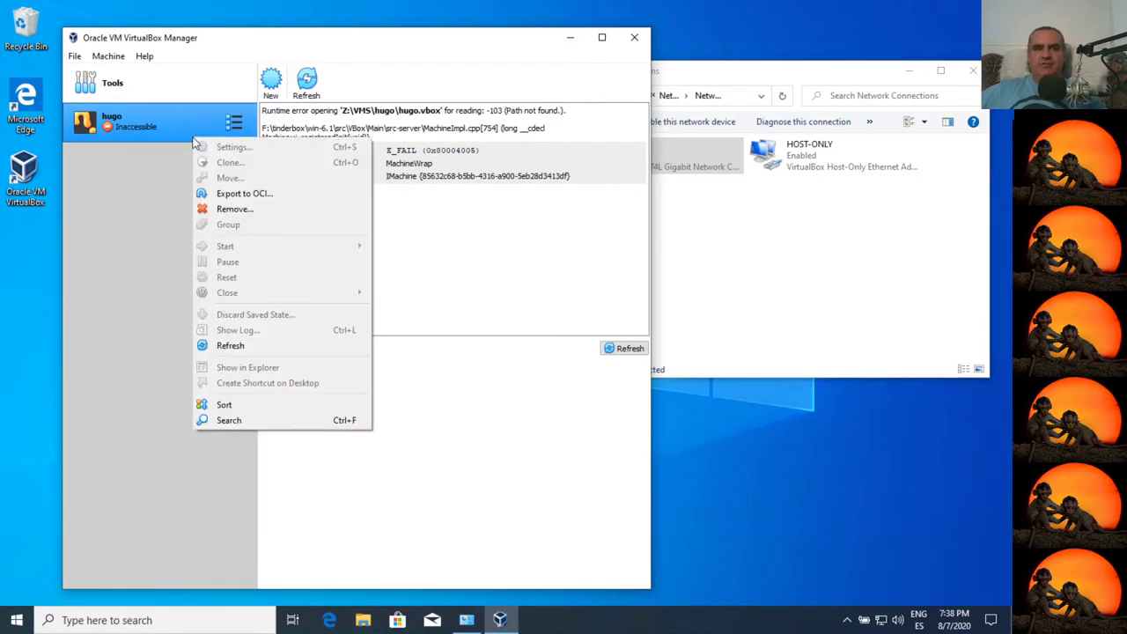
left_click(237, 209)
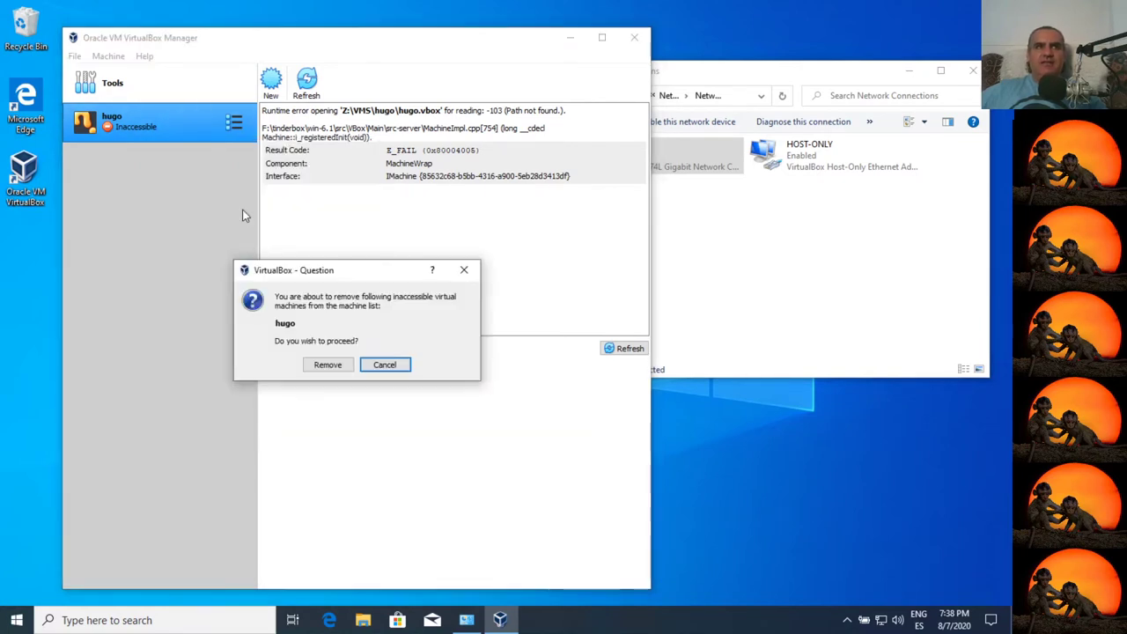
left_click(327, 368)
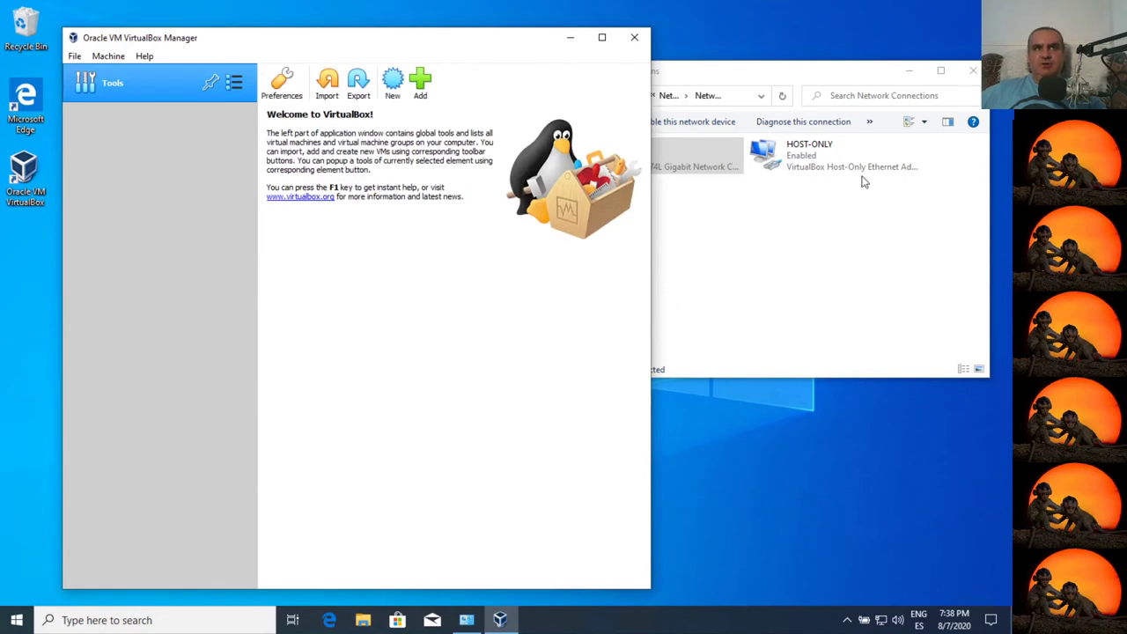
left_click(972, 71)
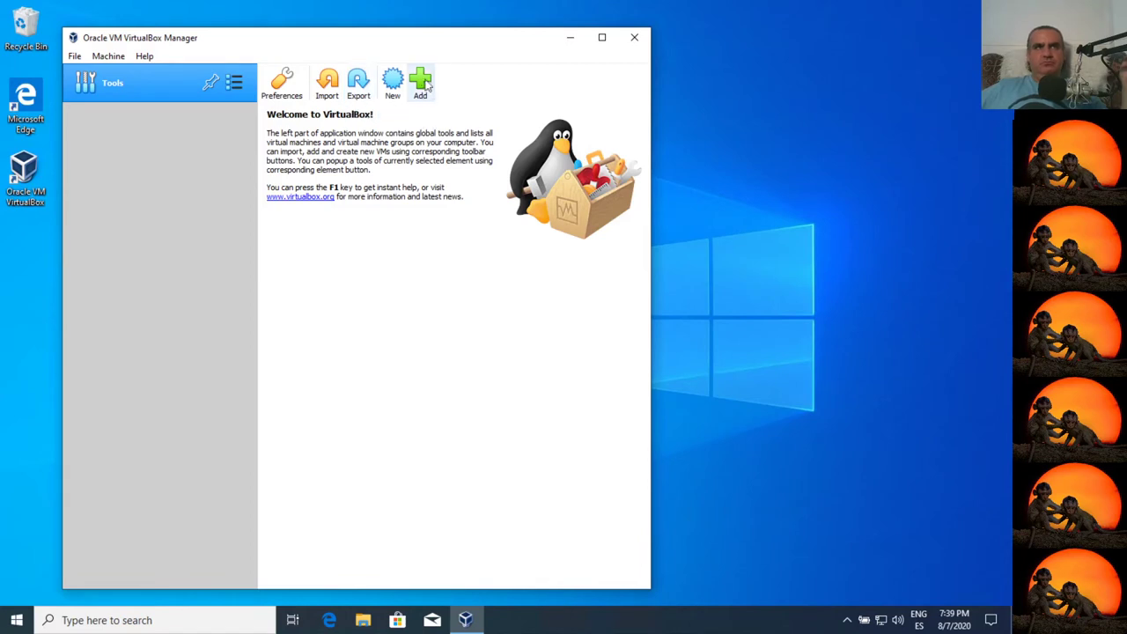
- Start creating a new virtual machine named hugo
left_click(392, 79)
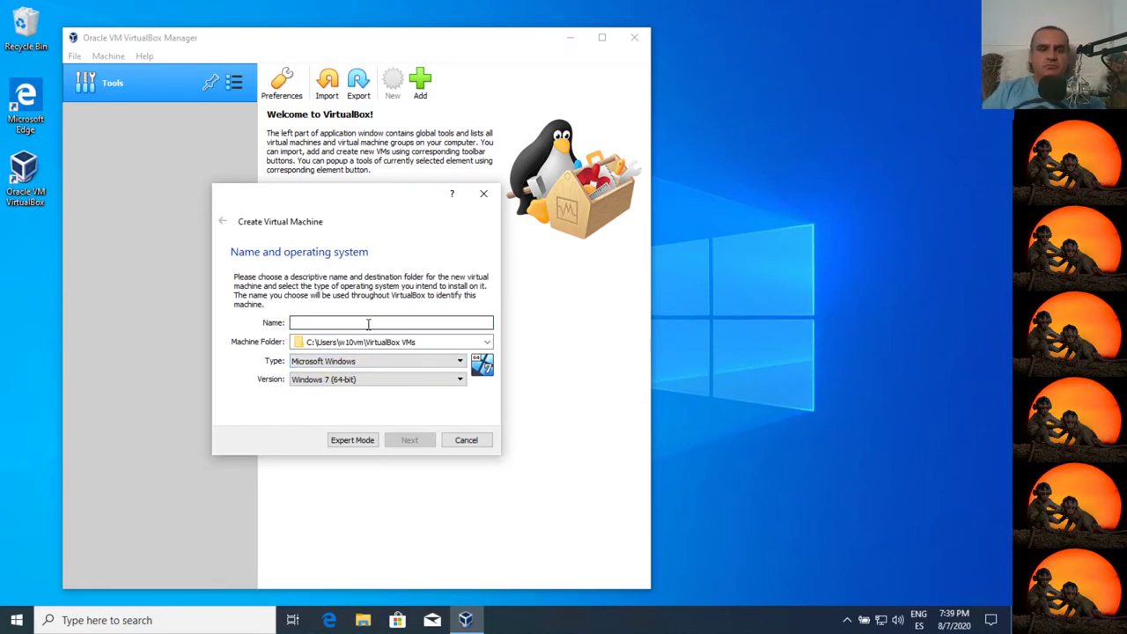
type("hugo")
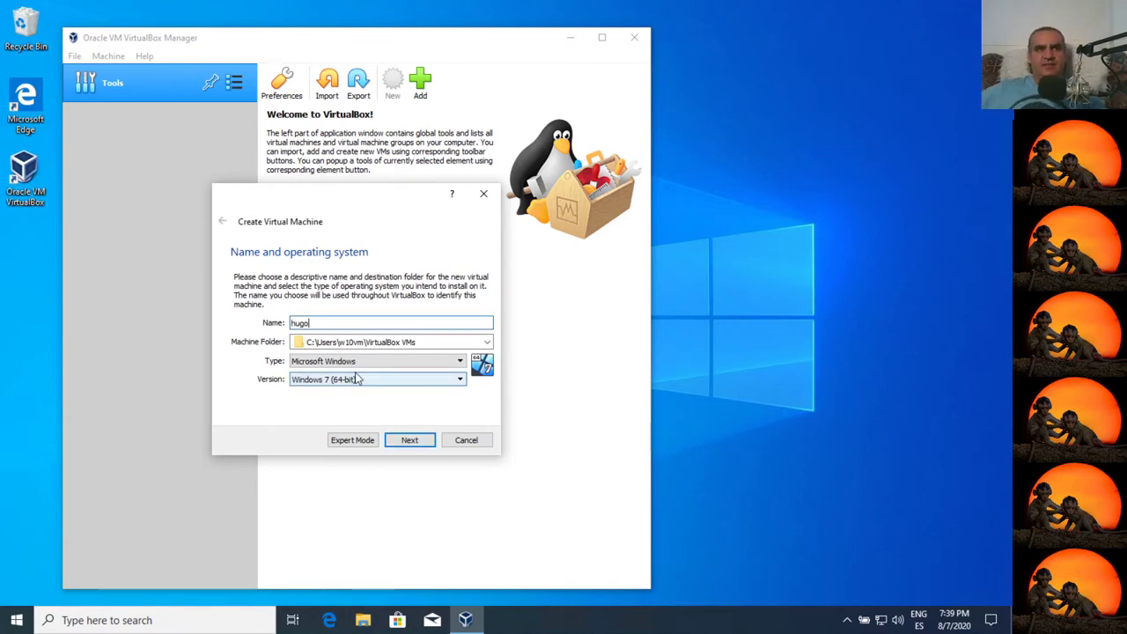
- Examine the guest versions offered for the Microsoft Windows, IBM OS/2, Mac OS X and Other operating system types
left_click(360, 363)
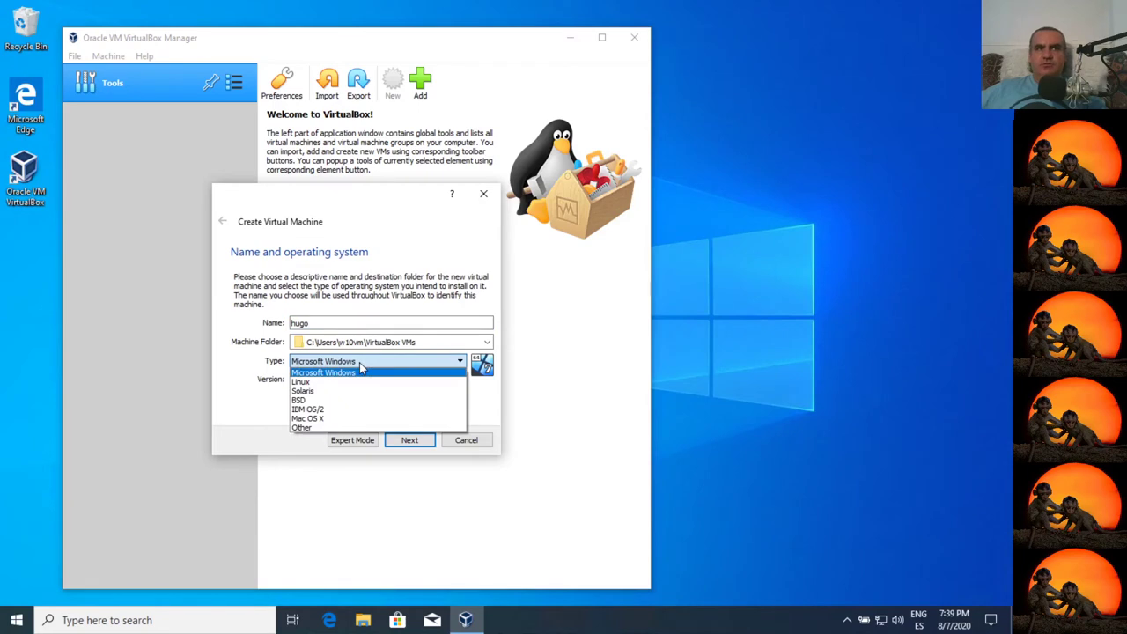
left_click(359, 371)
left_click(384, 381)
left_click_drag(462, 432, 451, 408)
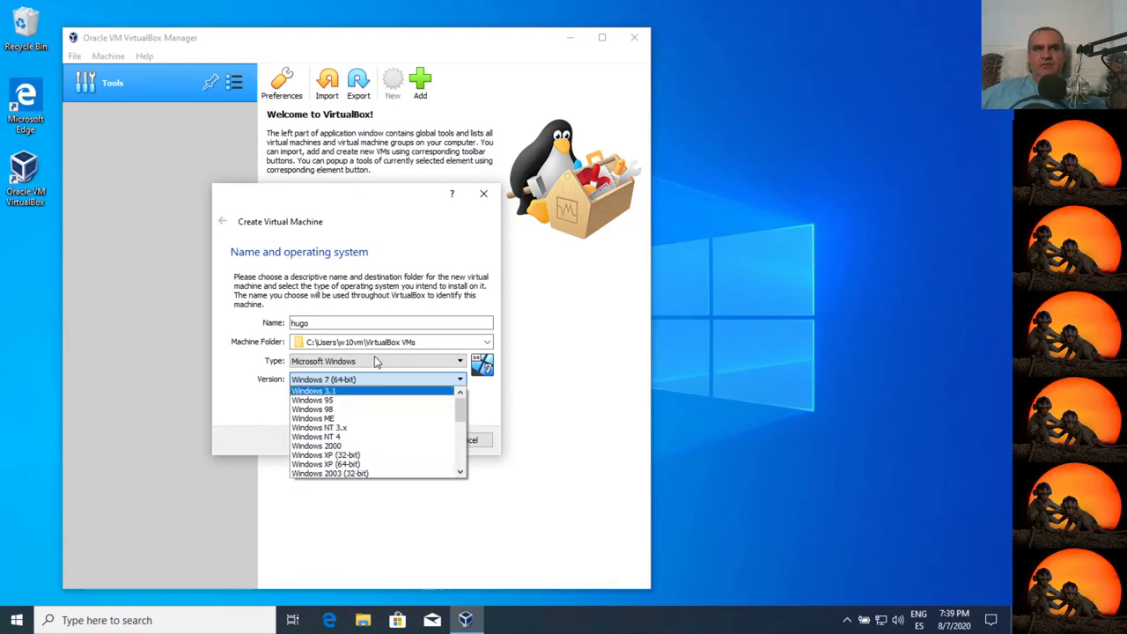
left_click(376, 362)
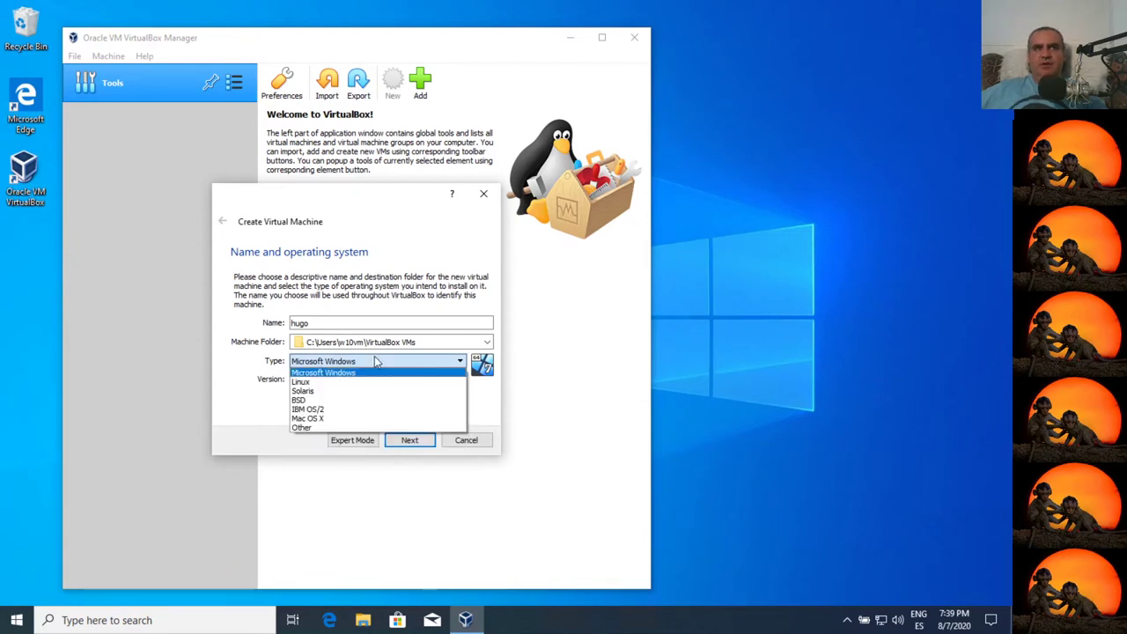
left_click(356, 411)
left_click(363, 380)
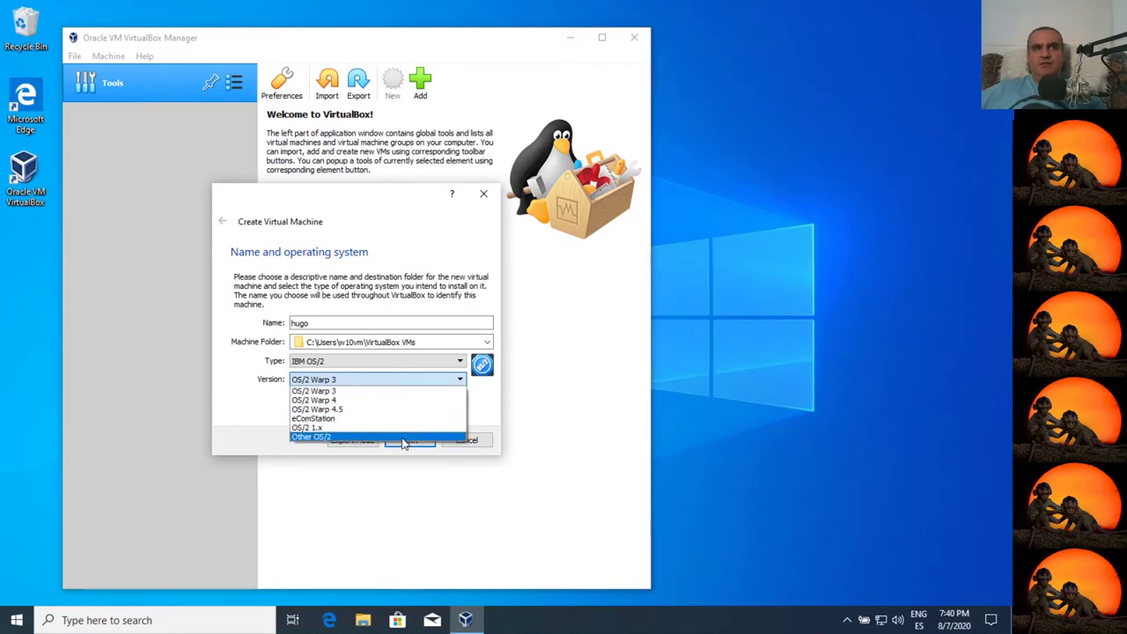
left_click(355, 362)
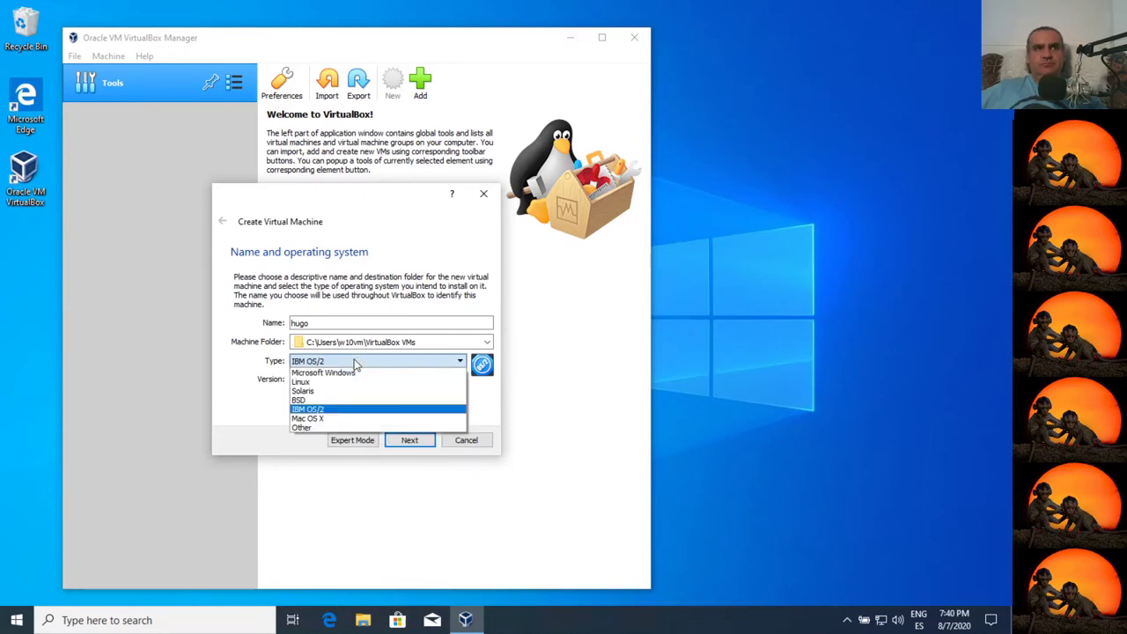
left_click(368, 419)
left_click(405, 380)
left_click_drag(463, 445, 460, 405)
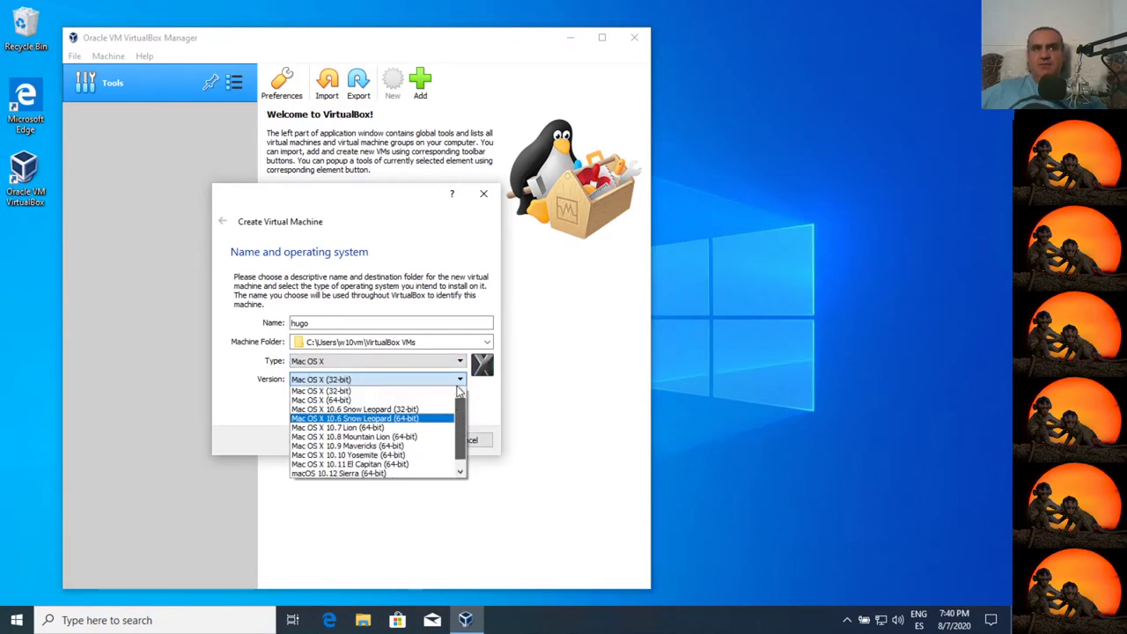
left_click(363, 362)
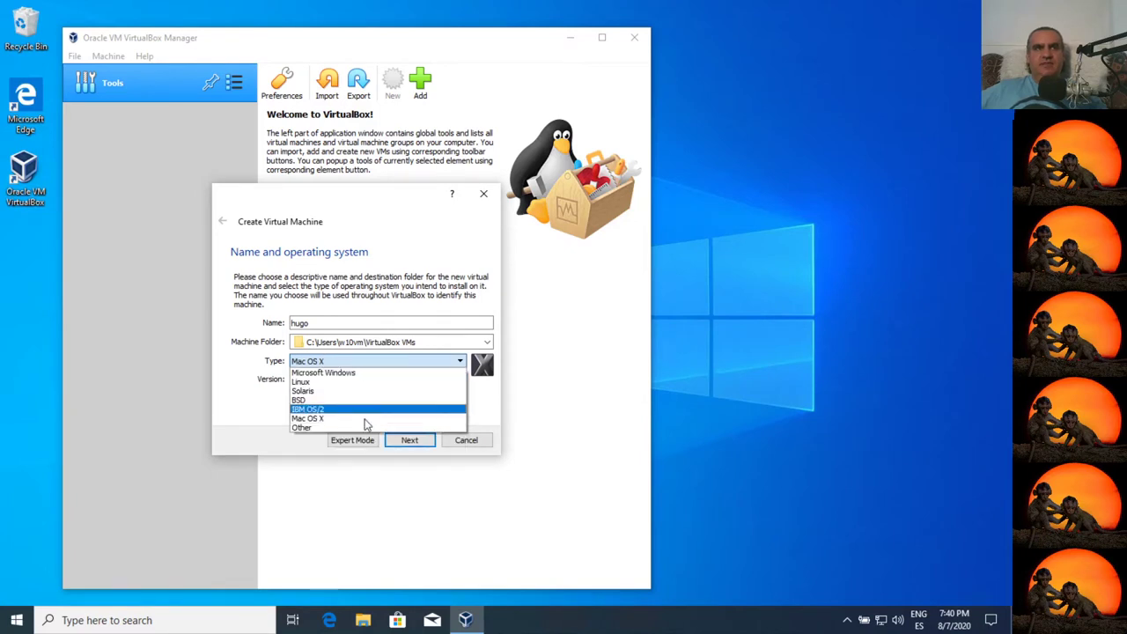
left_click(350, 429)
left_click(447, 381)
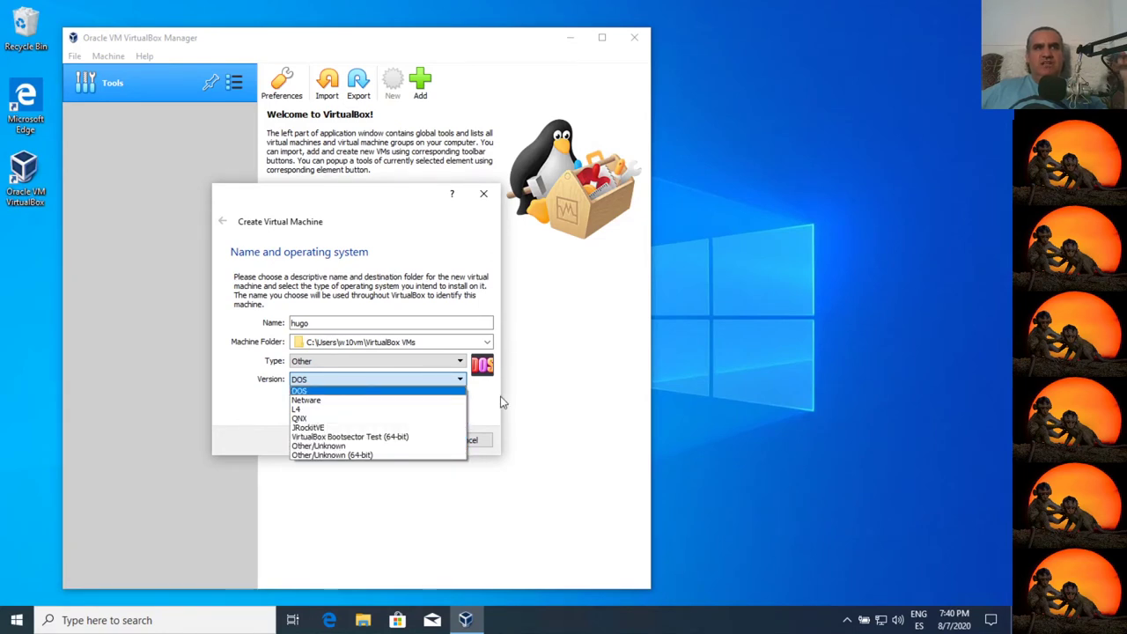
- Set the guest operating system to Linux, version Fedora (64-bit), and continue to the memory size
left_click(417, 362)
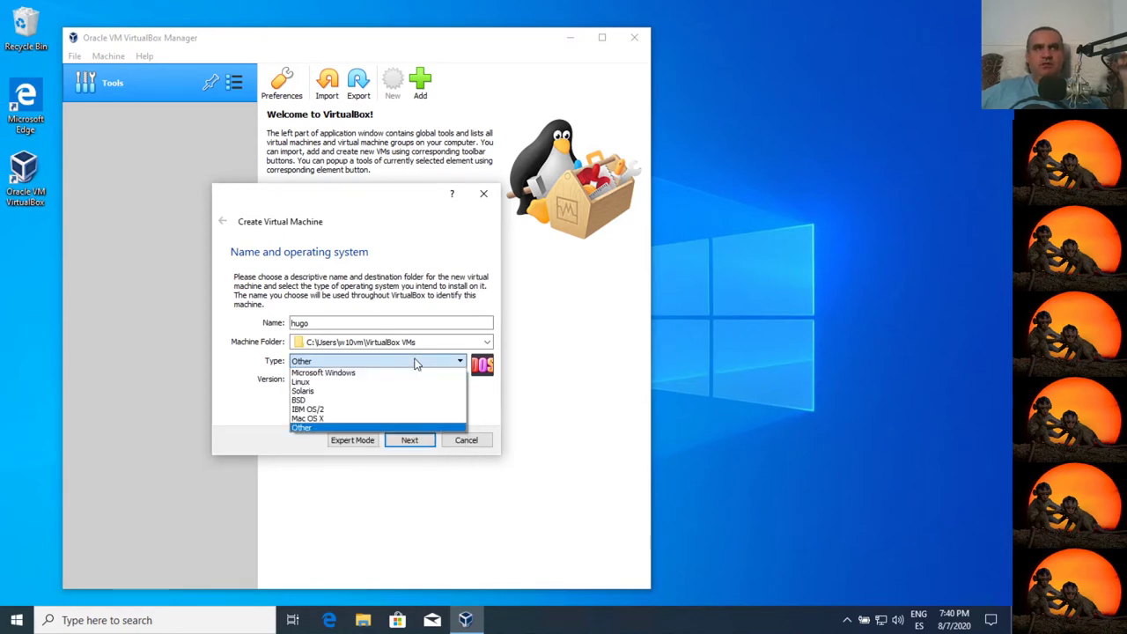
left_click(381, 389)
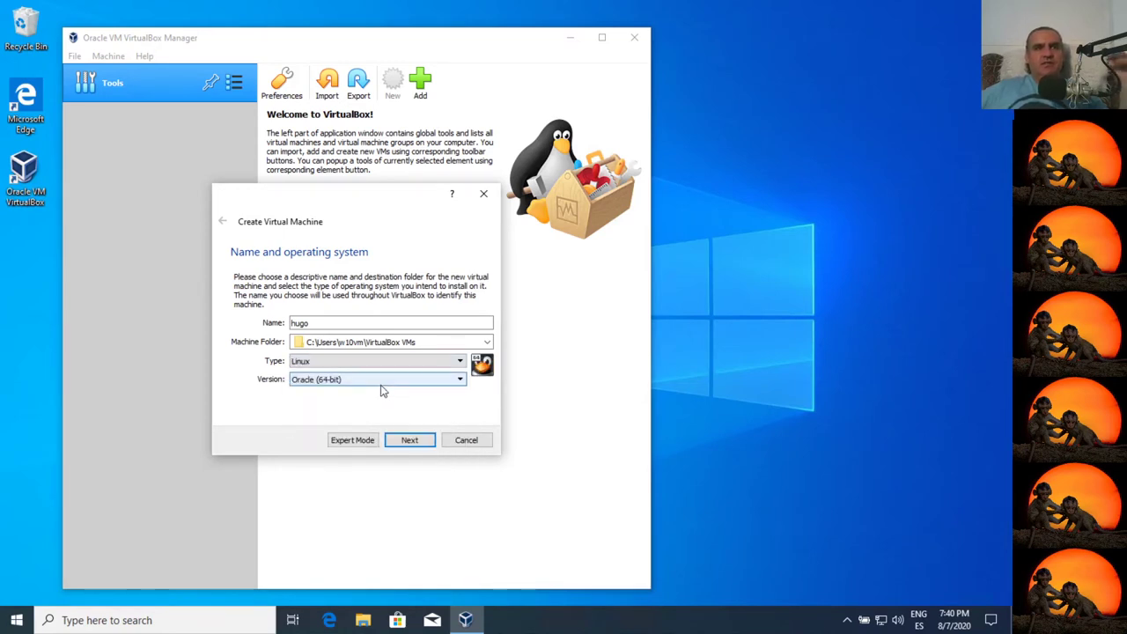
left_click(450, 384)
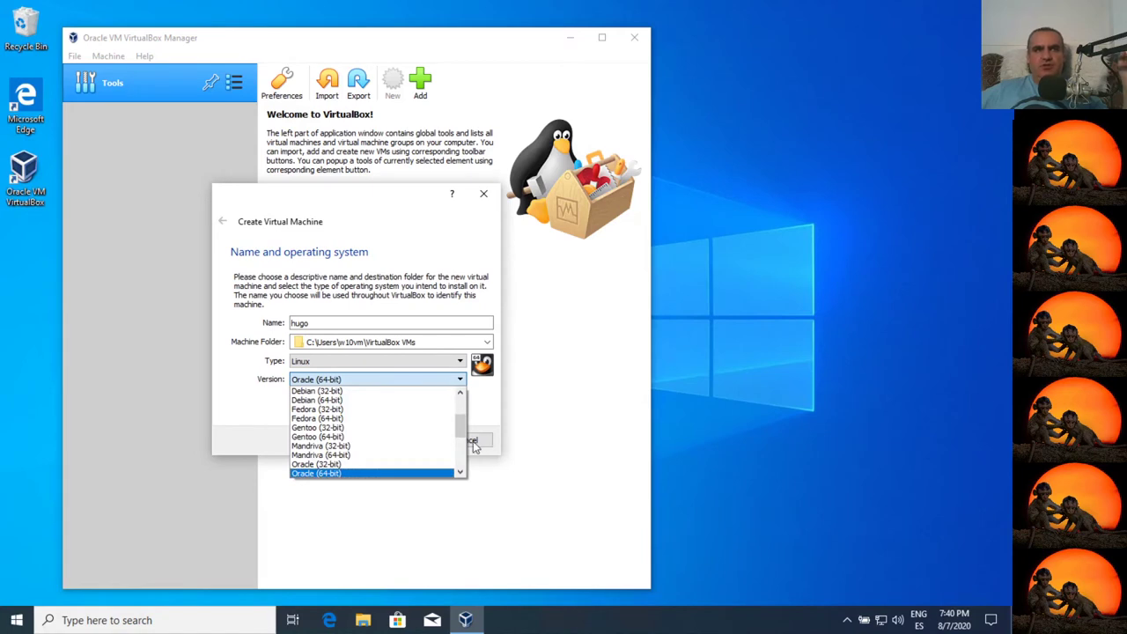
left_click_drag(459, 424, 459, 477)
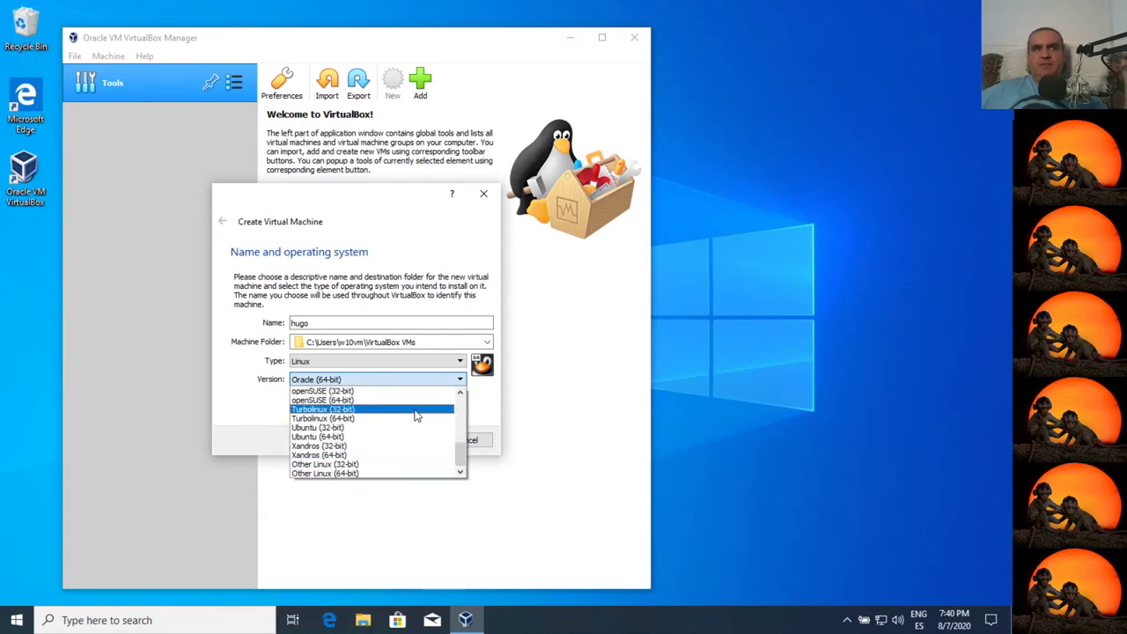
scroll(440, 430, "up", 2)
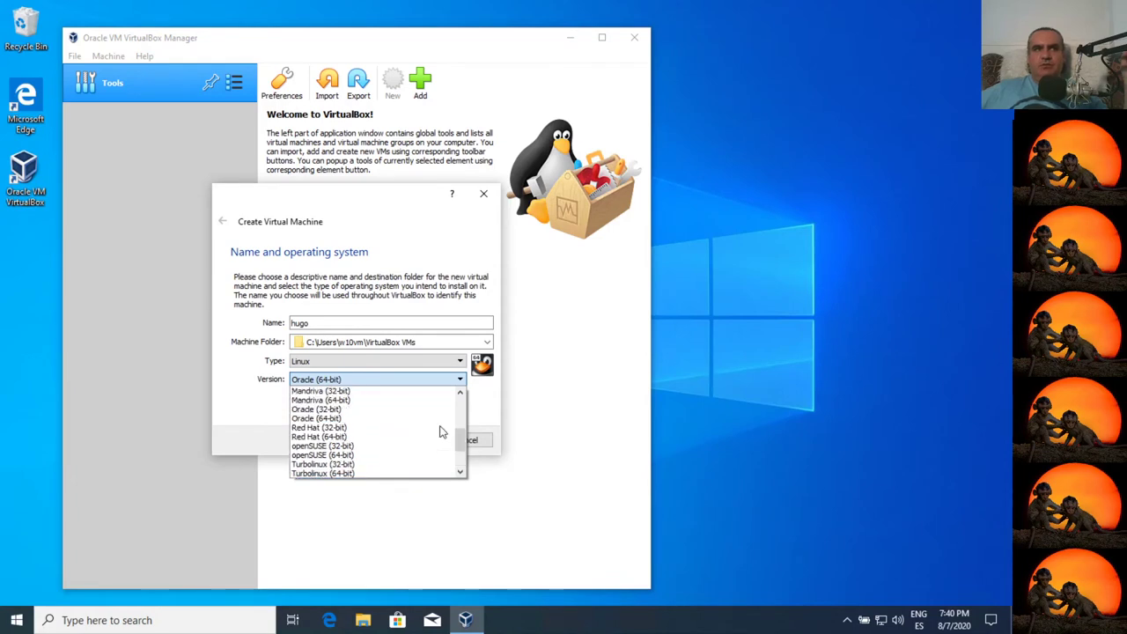
scroll(441, 431, "up", 1)
scroll(425, 430, "up", 2)
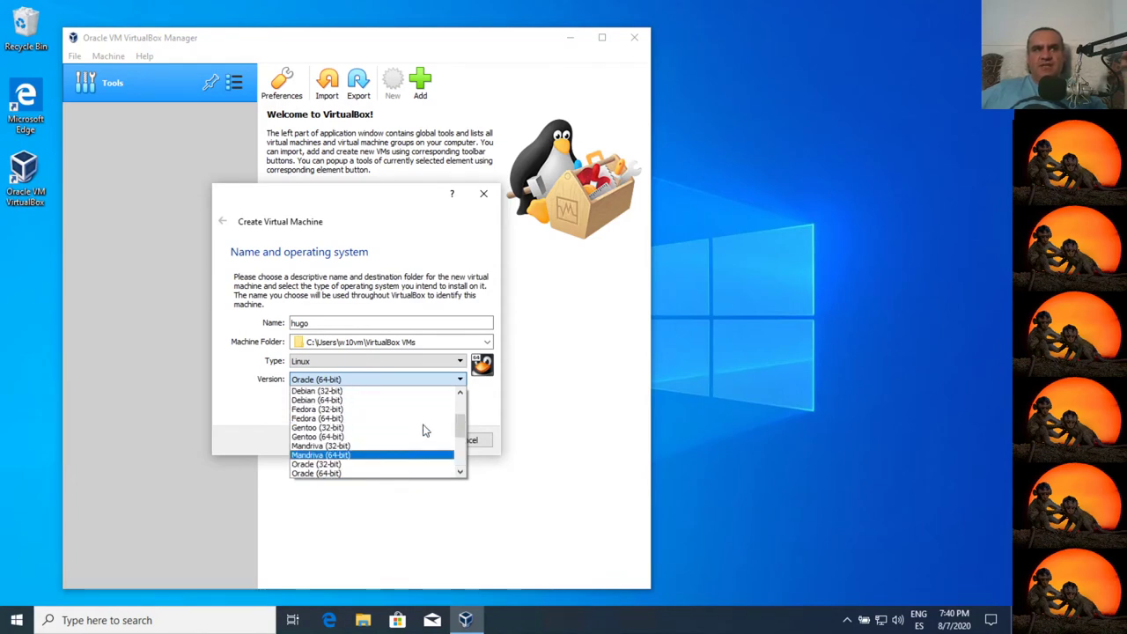
scroll(423, 430, "up", 2)
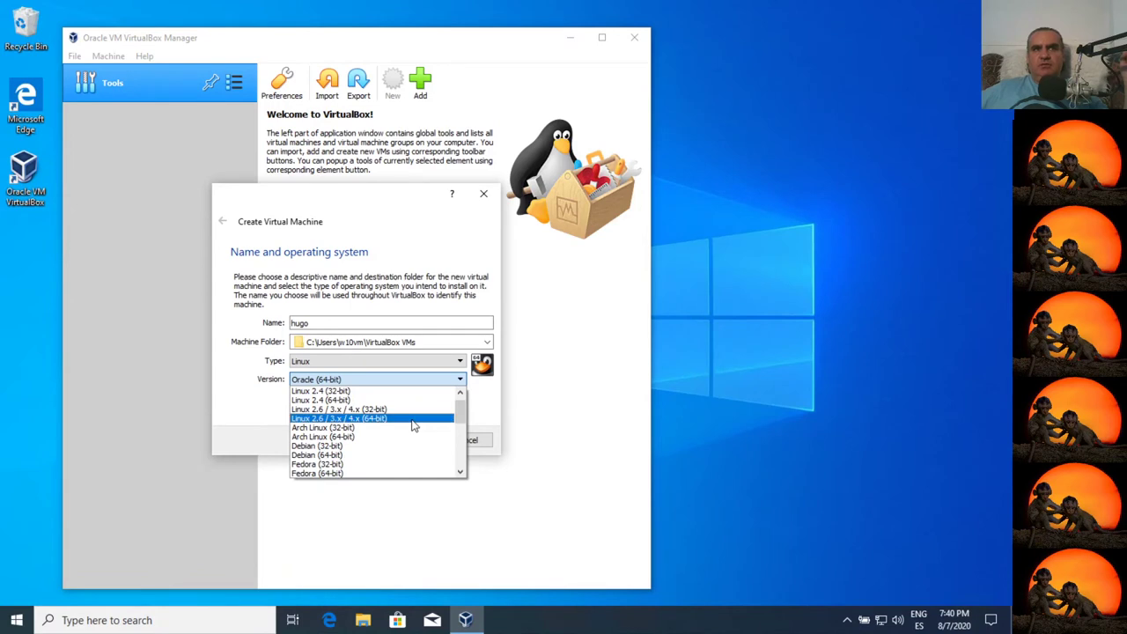
scroll(372, 436, "down", 2)
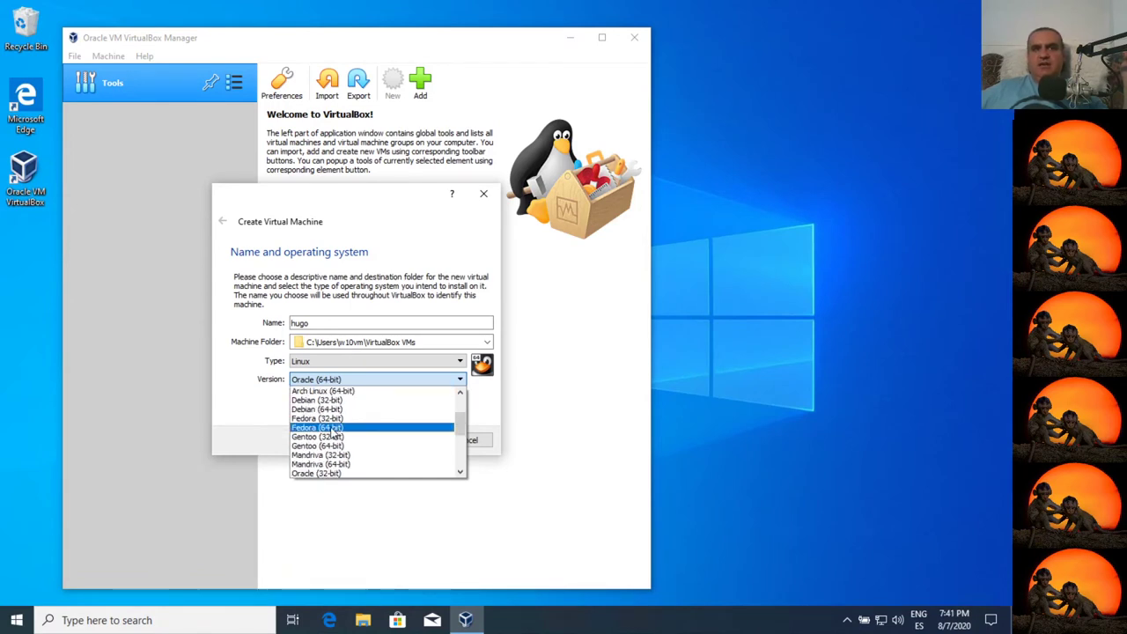
left_click(333, 429)
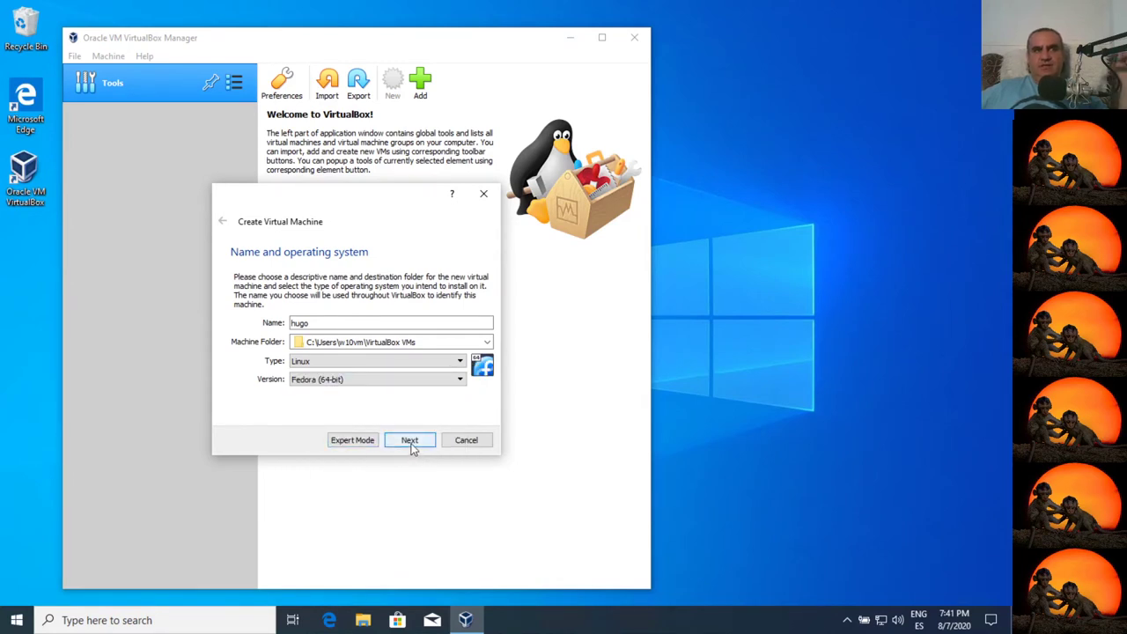
left_click(410, 441)
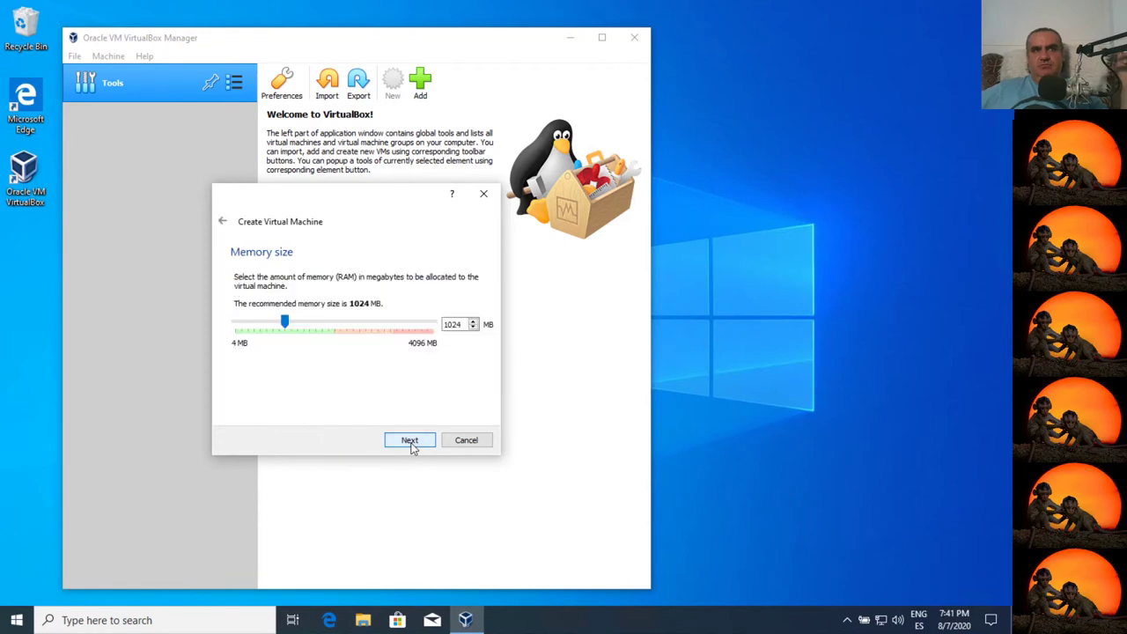
- Allocate 2048 MB of memory to the virtual machine and continue to the hard disk options
double_click(456, 324)
type("2048")
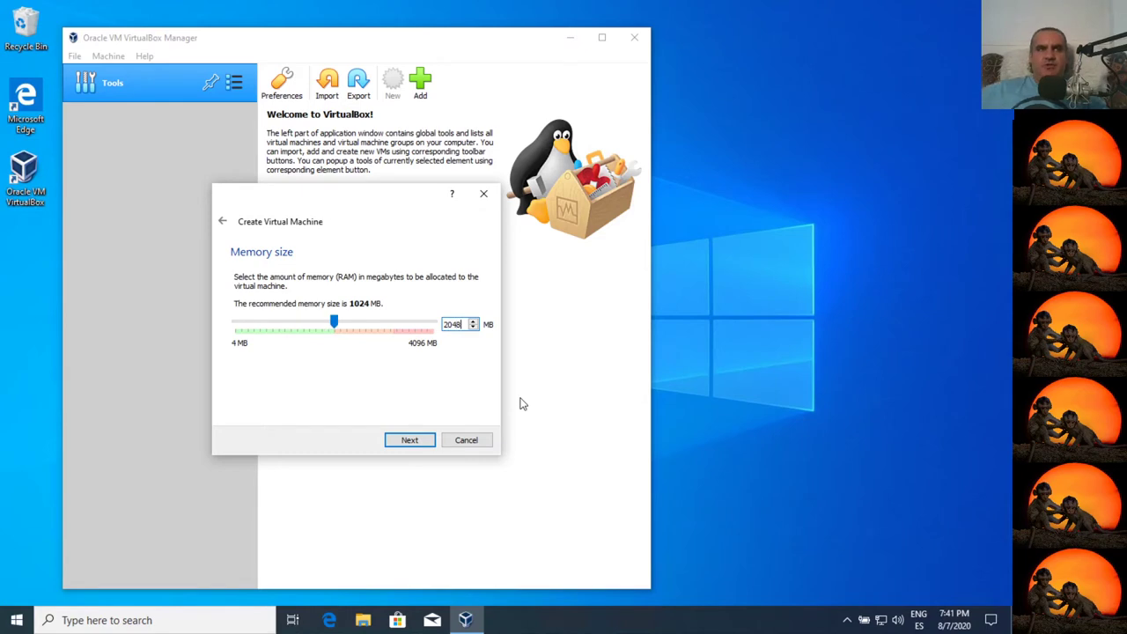
left_click(415, 441)
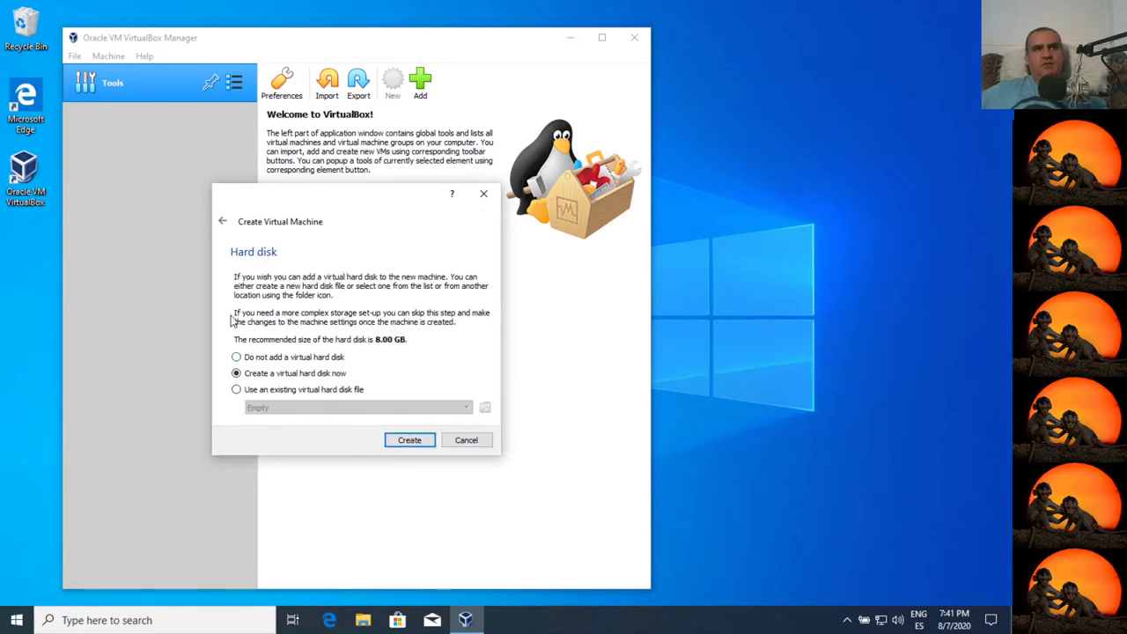
- Choose to create a new virtual hard disk as a dynamically allocated VDI (VirtualBox Disk Image)
left_click(409, 442)
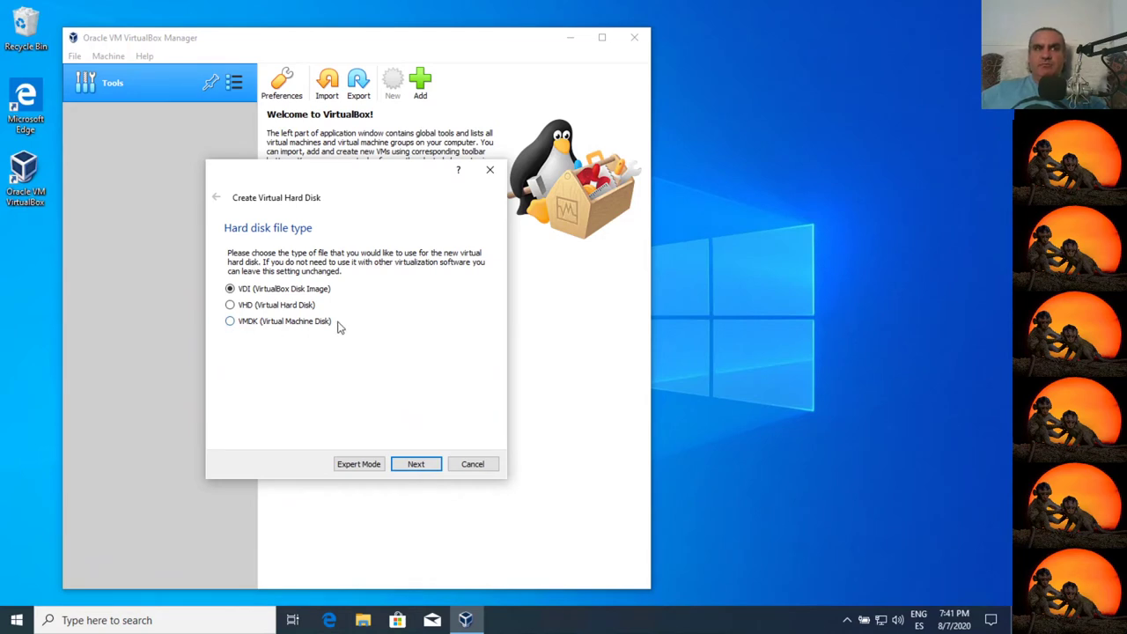
left_click(415, 464)
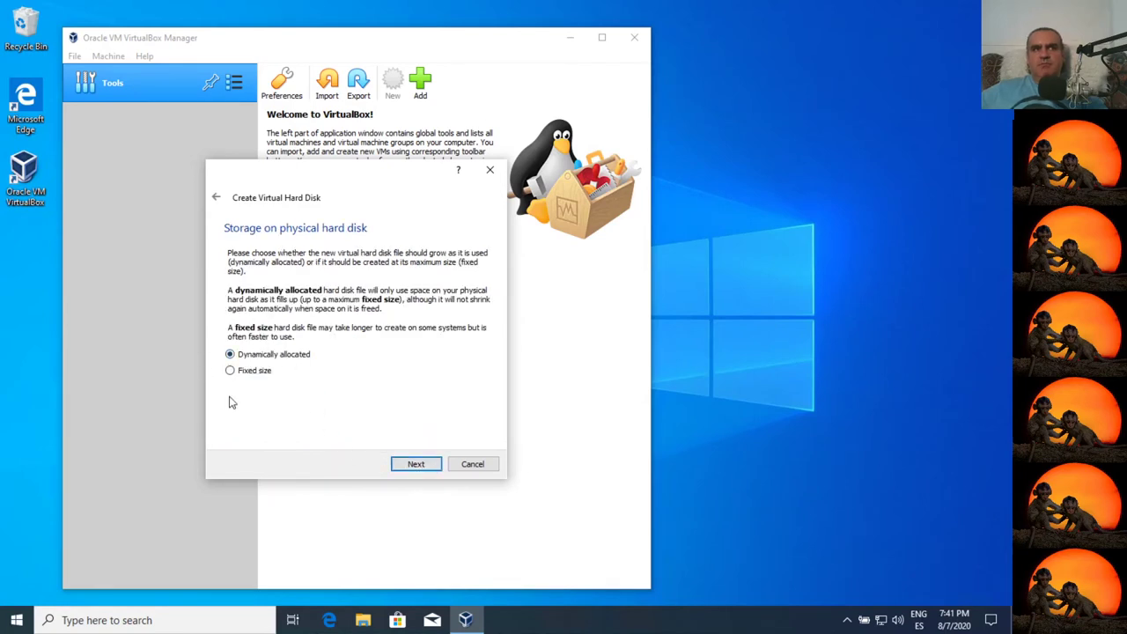
left_click(414, 465)
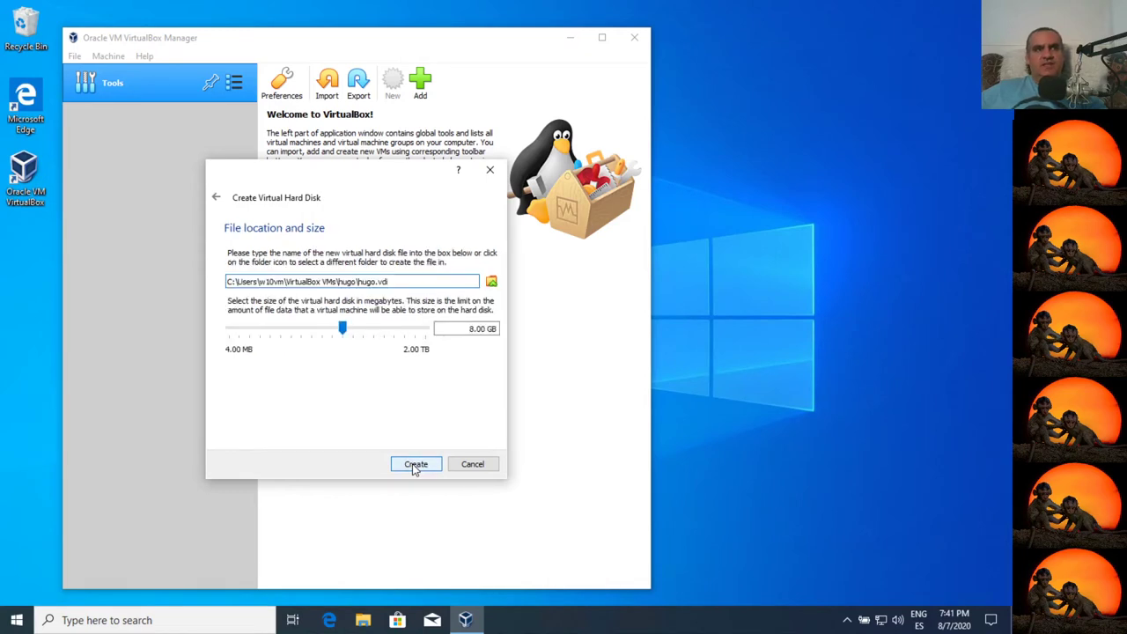
- Set the virtual hard disk size to 11.95 GB and create the disk in the default location
left_click(467, 329)
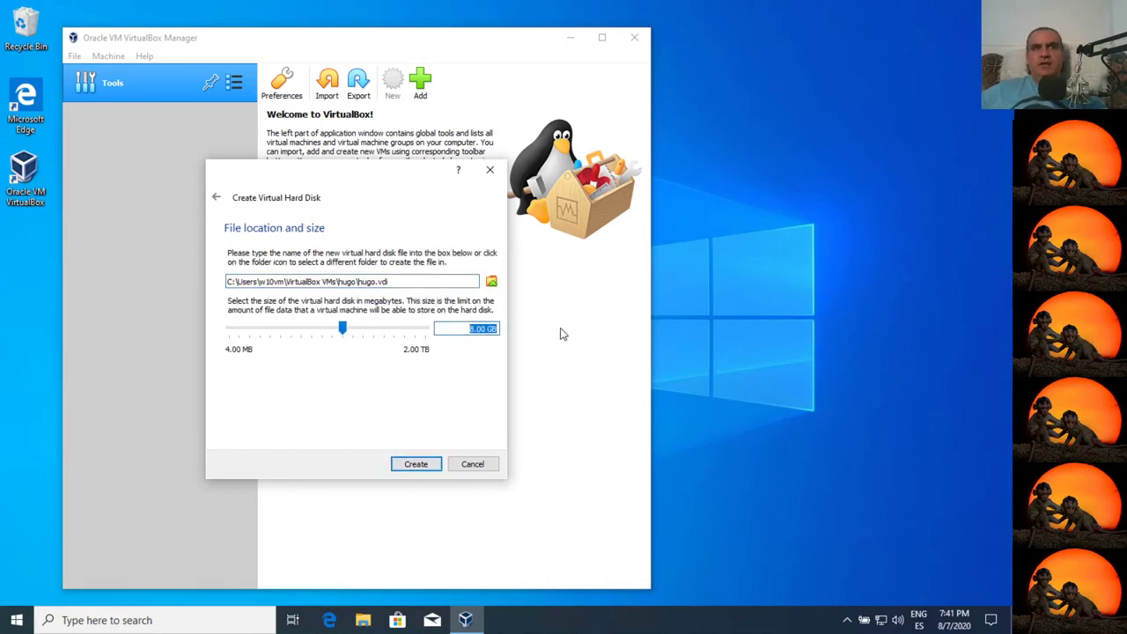
key("Right")
key("Left")
key("Left")
key("BackSpace")
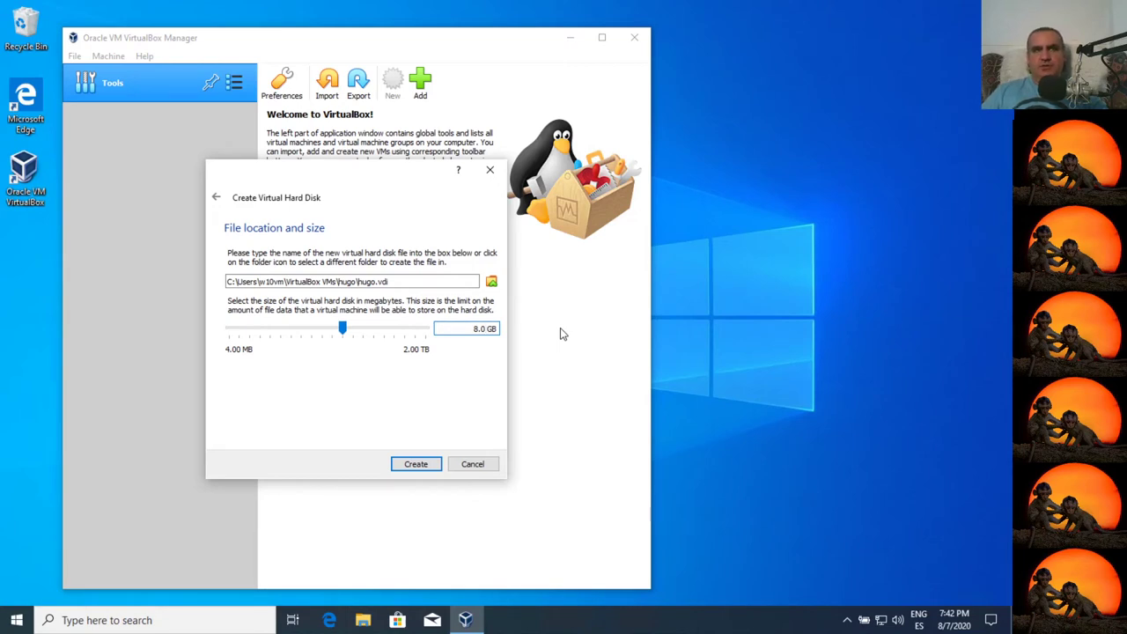
key("BackSpace")
type("9")
key("BackSpace")
type("5")
key("Home")
key("Delete")
type("11")
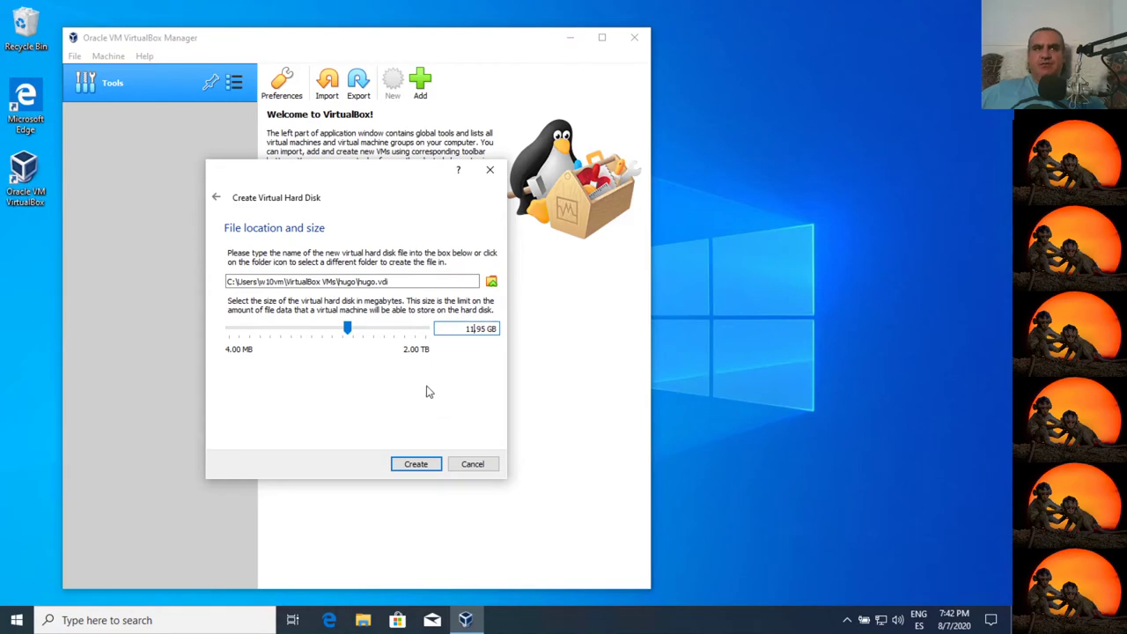
left_click(415, 466)
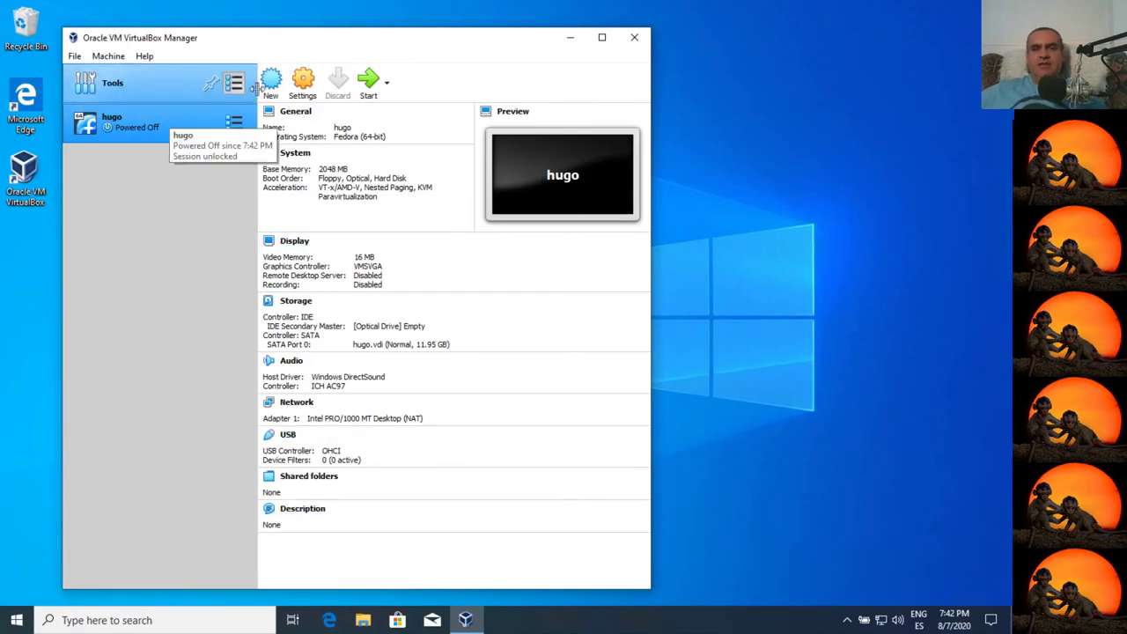
- Resolve the invalid settings warning for the hugo virtual machine by setting its base memory to 2047 MB
left_click(304, 82)
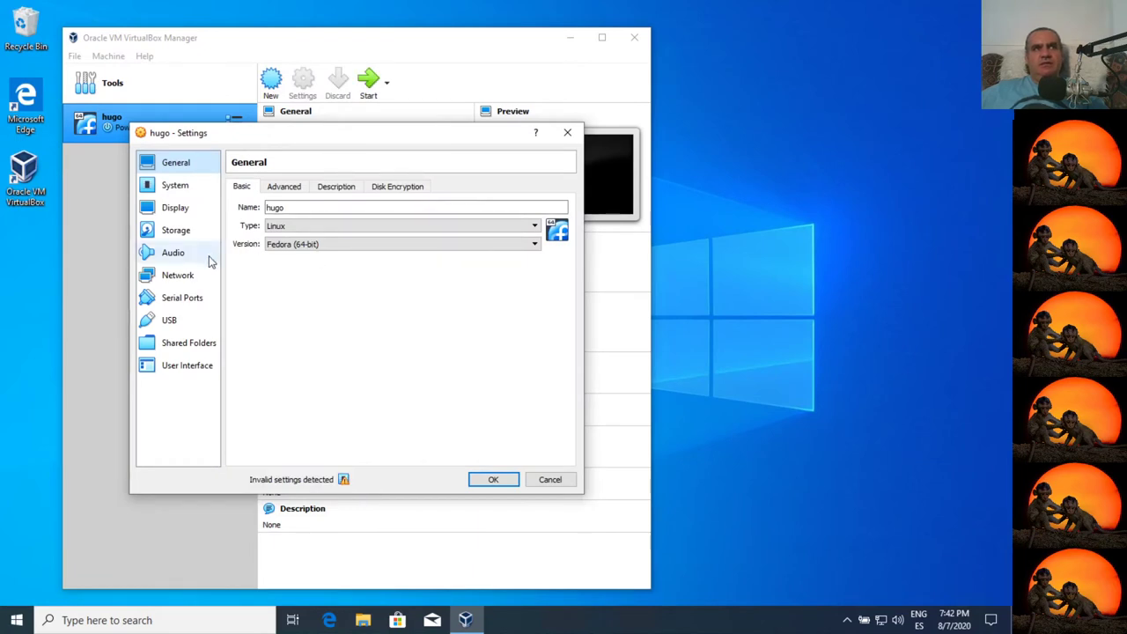
mouse_move(344, 483)
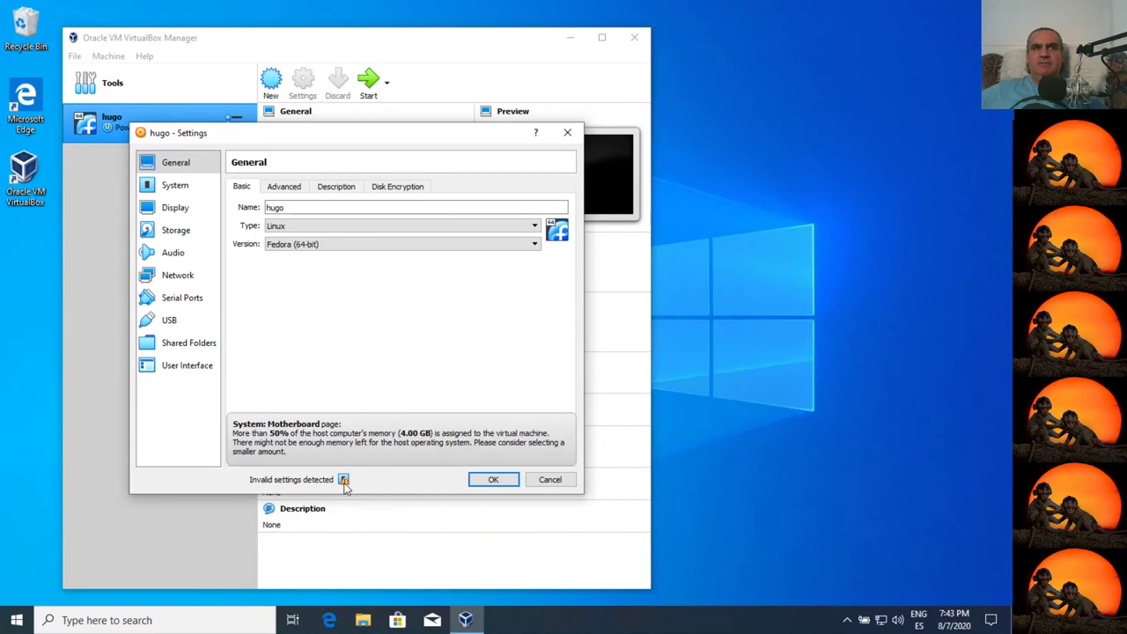
left_click(180, 187)
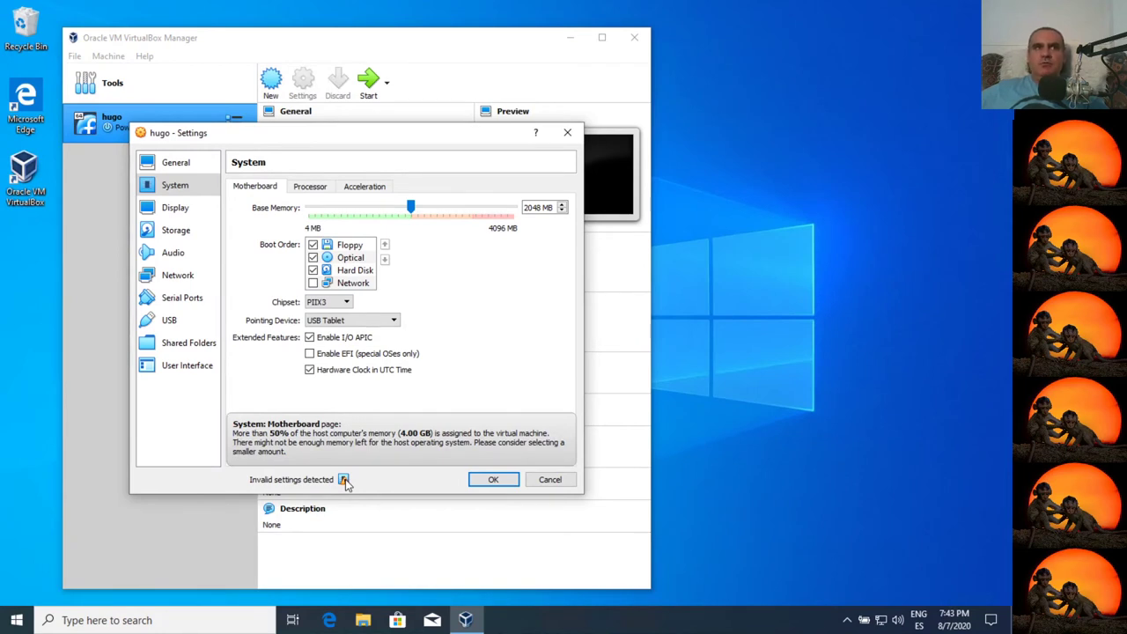
left_click(561, 211)
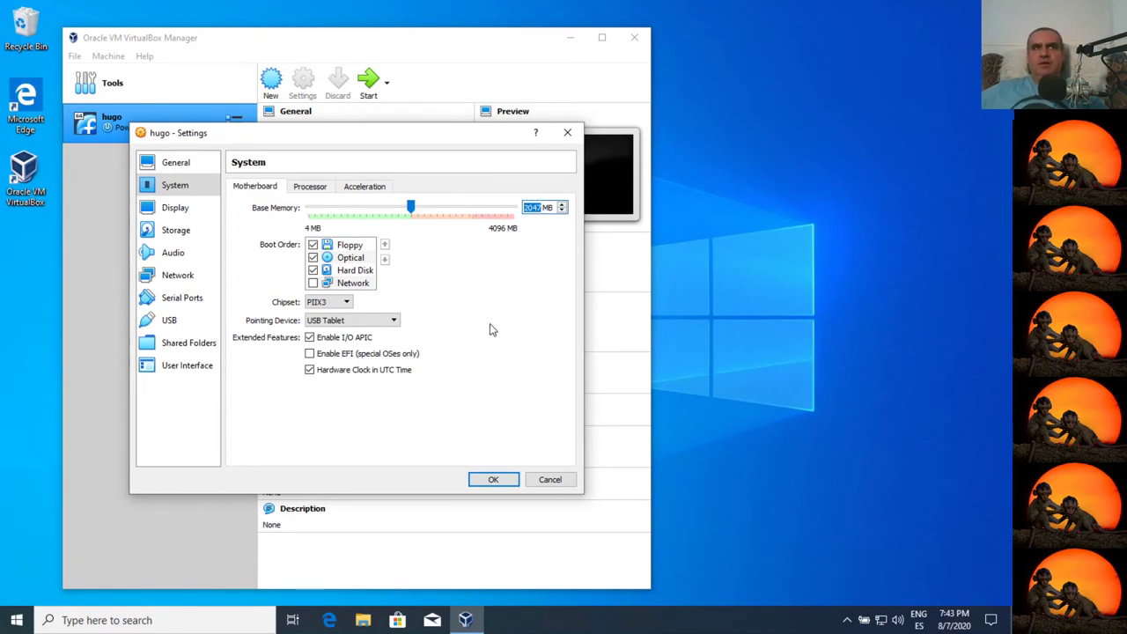
- Set the virtual machine's chipset to ICH9 and its pointing device to PS/2 Mouse
left_click(338, 303)
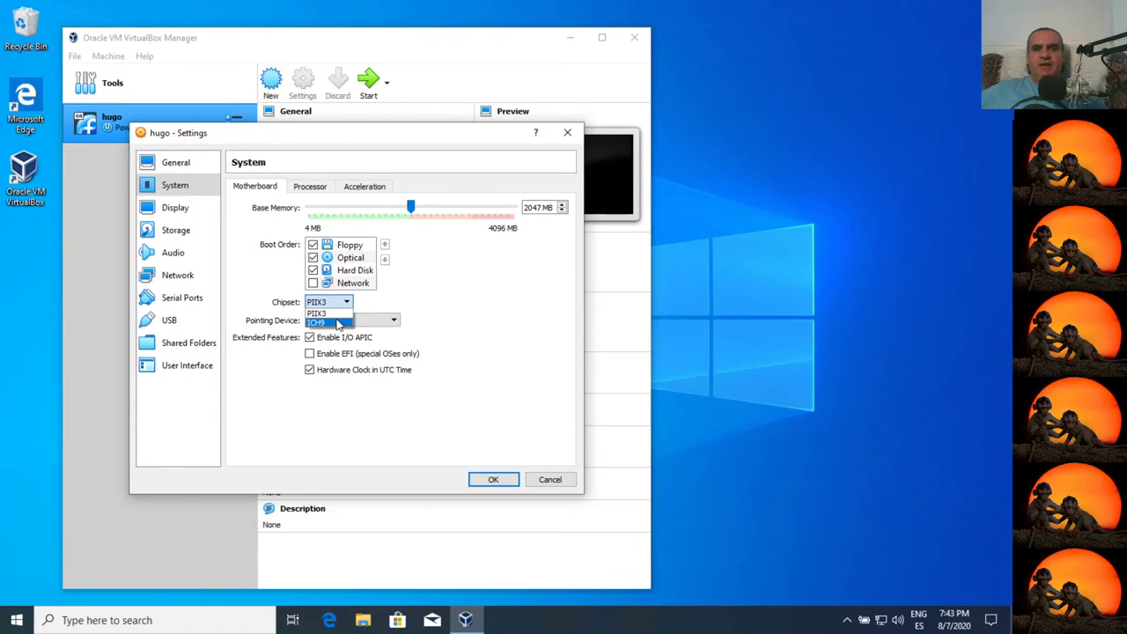
left_click(337, 322)
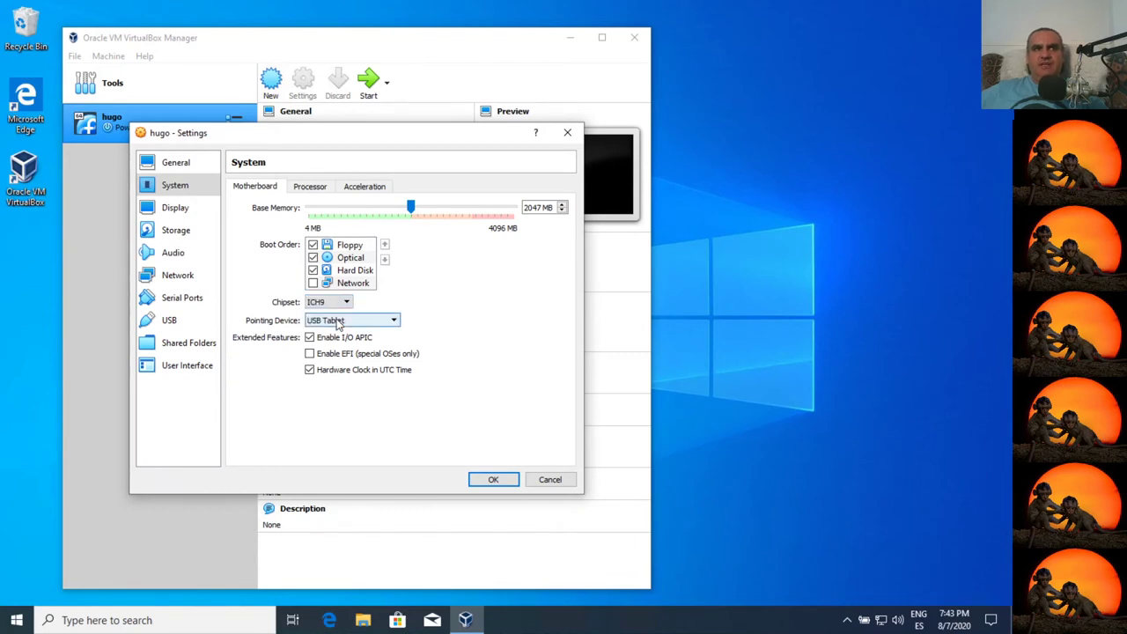
left_click(362, 324)
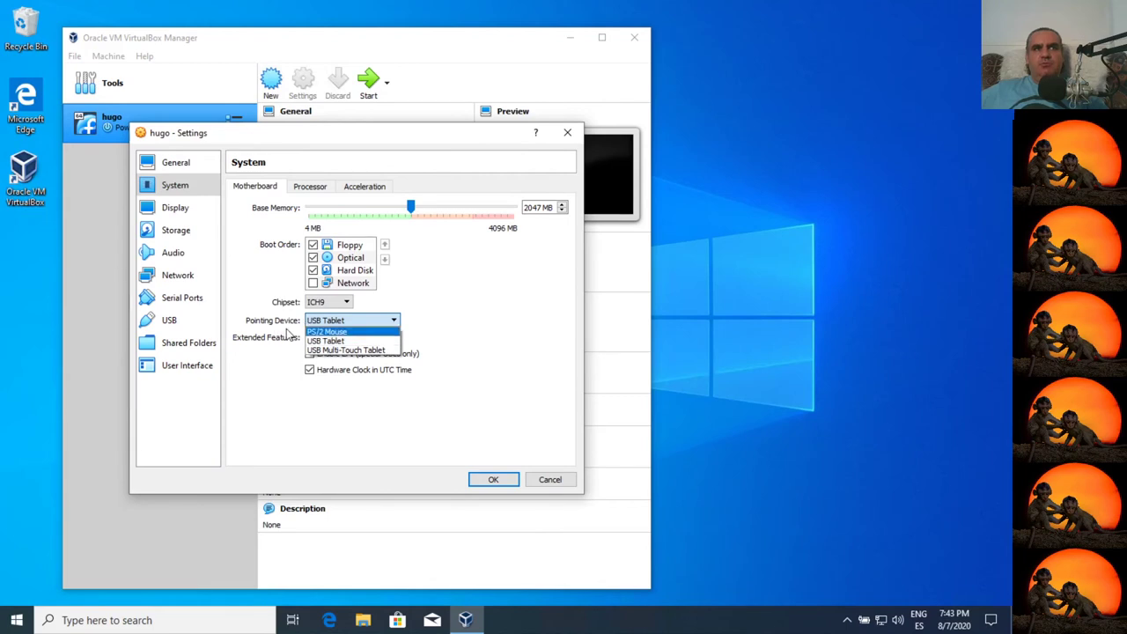
left_click(349, 332)
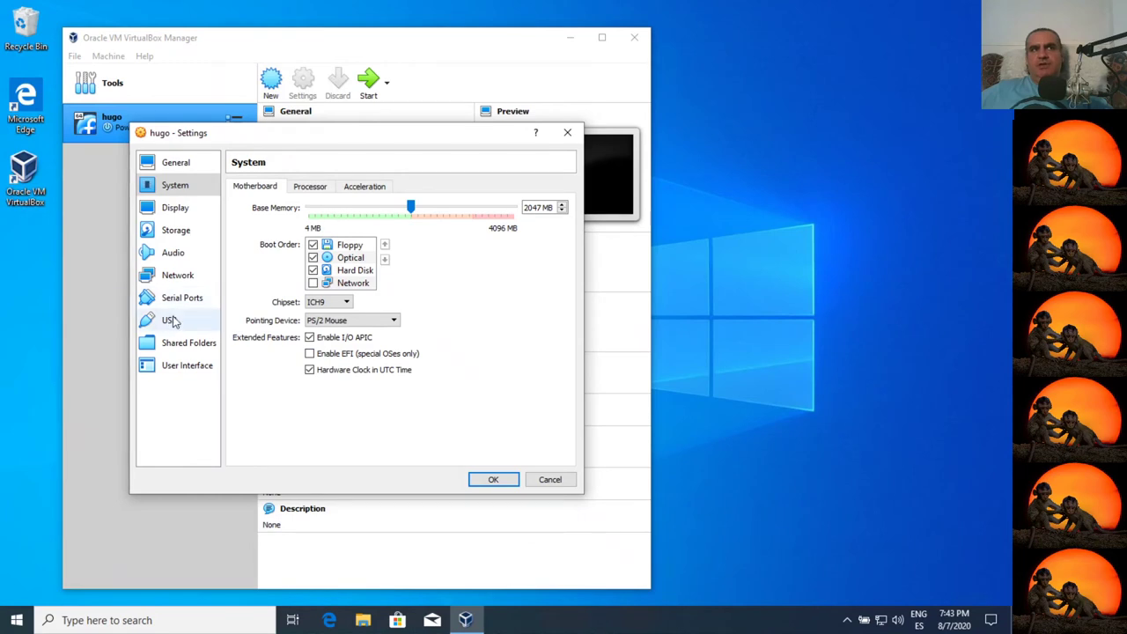
- Enable PAE/NX for the virtual machine's processor and keep the processor count at 1
left_click(313, 187)
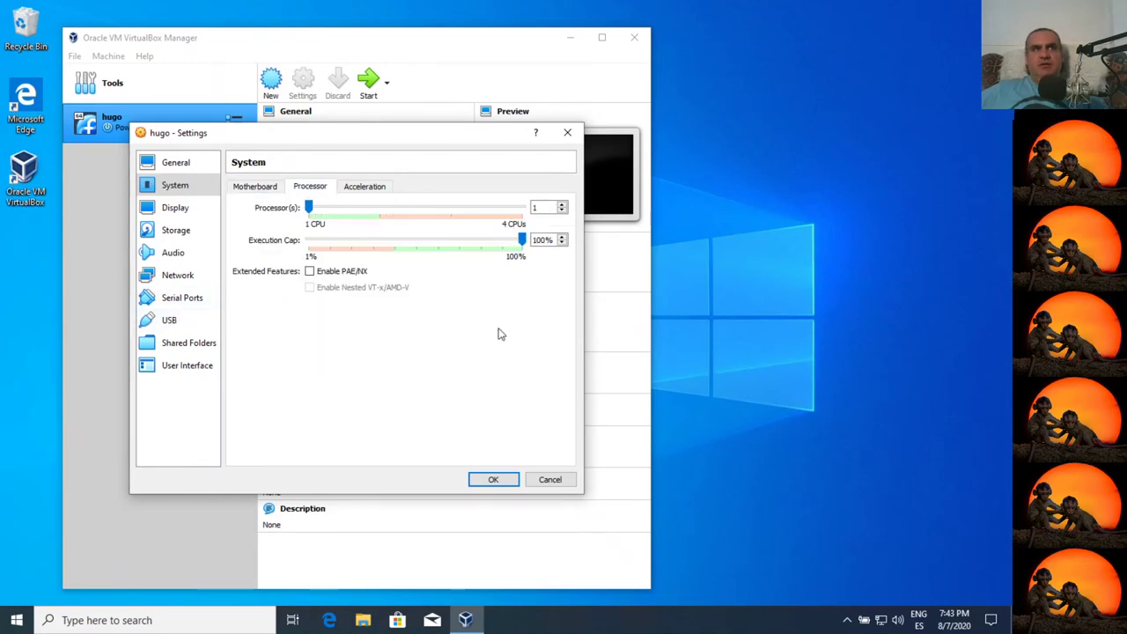
left_click(331, 273)
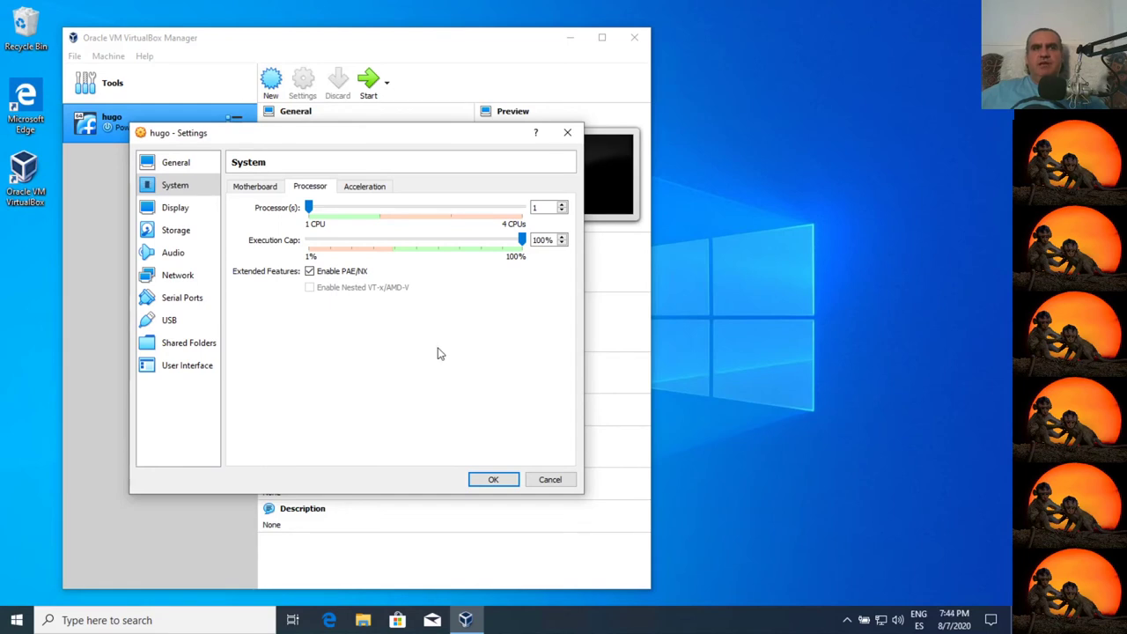
left_click_drag(309, 208, 254, 223)
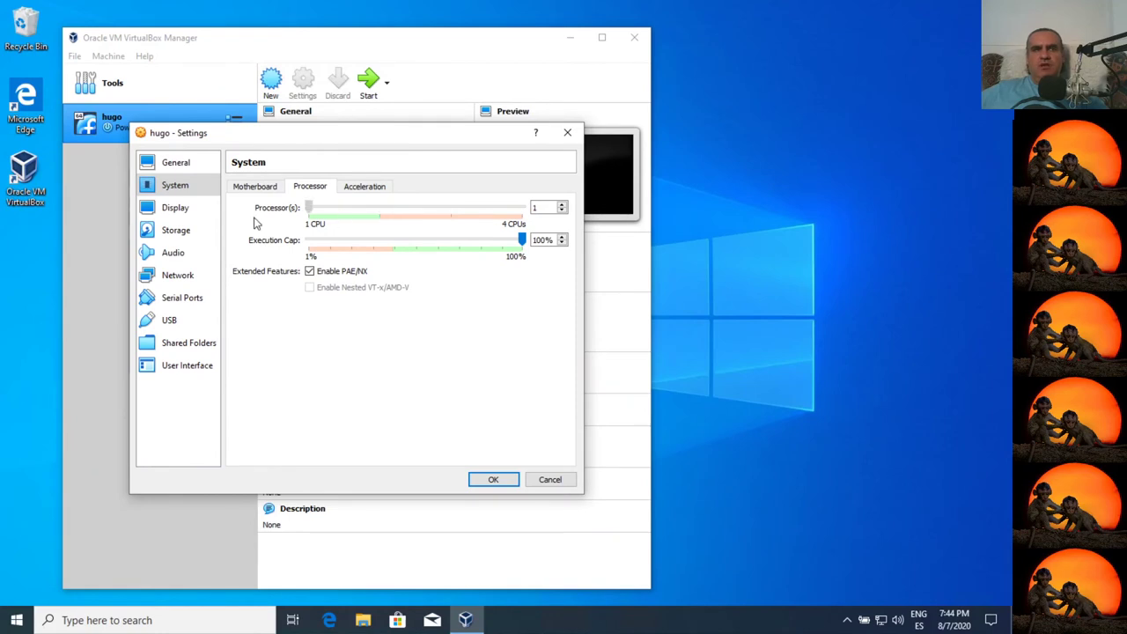
- Examine the available paravirtualization interfaces and the virtual machine's screen settings
left_click(373, 188)
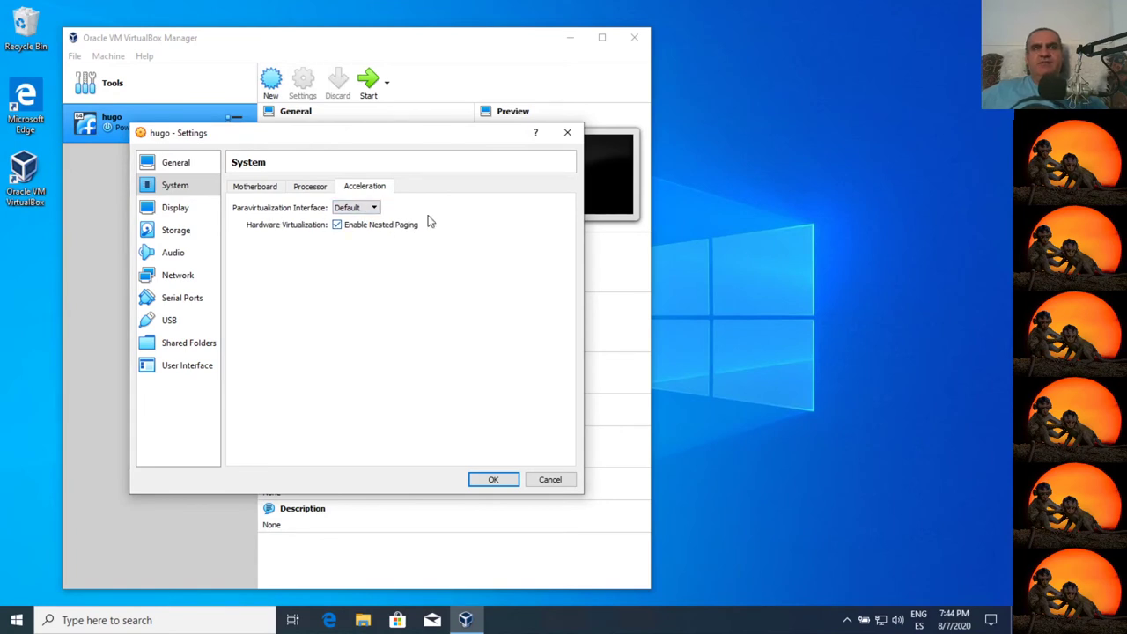
left_click(374, 209)
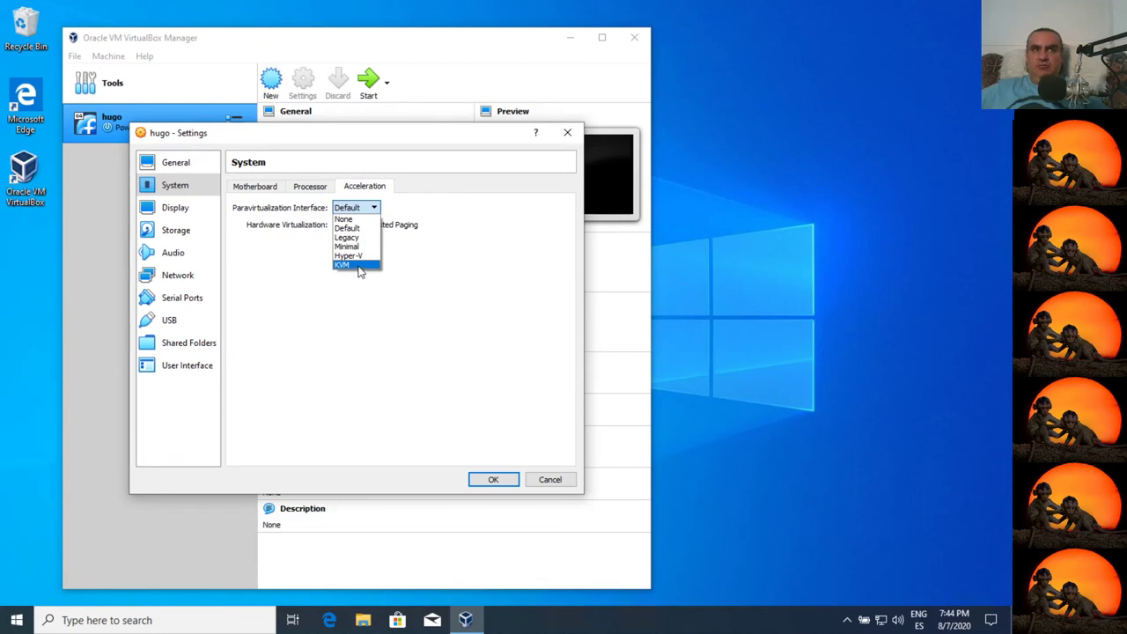
left_click(372, 209)
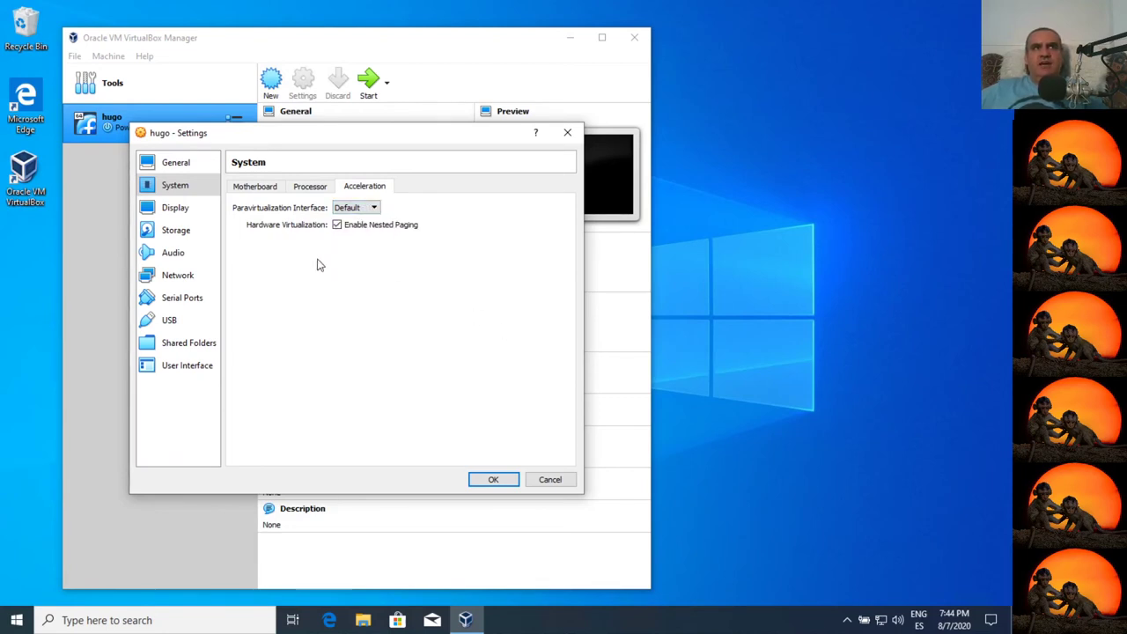
left_click(208, 208)
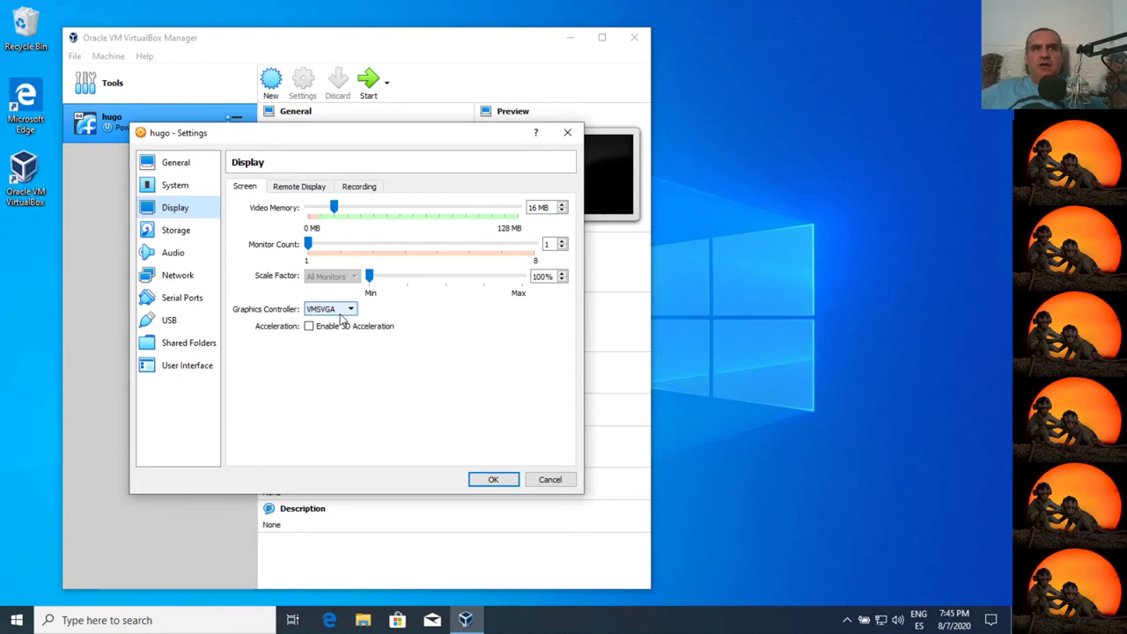
- Examine the storage settings: the hugo.vdi disk details, the types offered for the IDE and SATA controllers, and the SATA port count
left_click(180, 232)
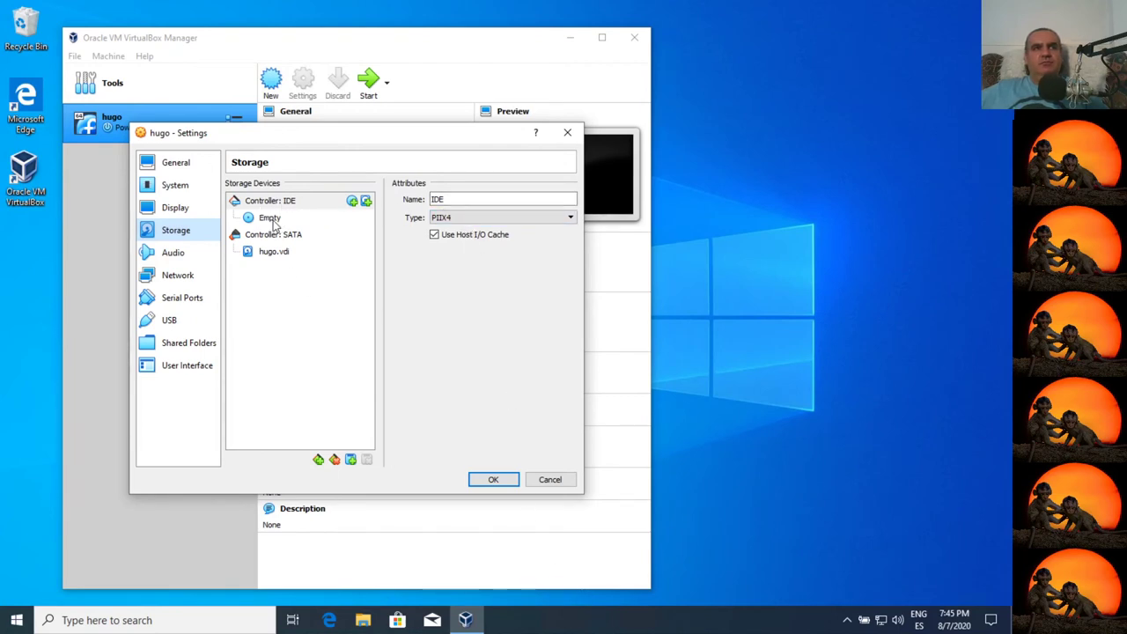
left_click(273, 252)
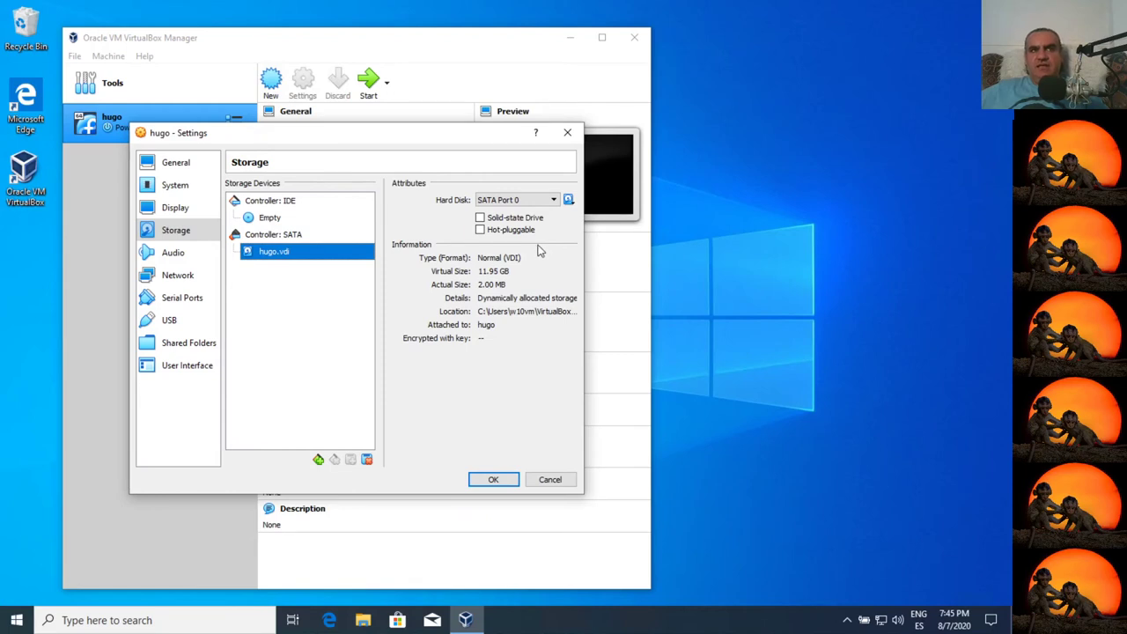
left_click(288, 202)
left_click(459, 219)
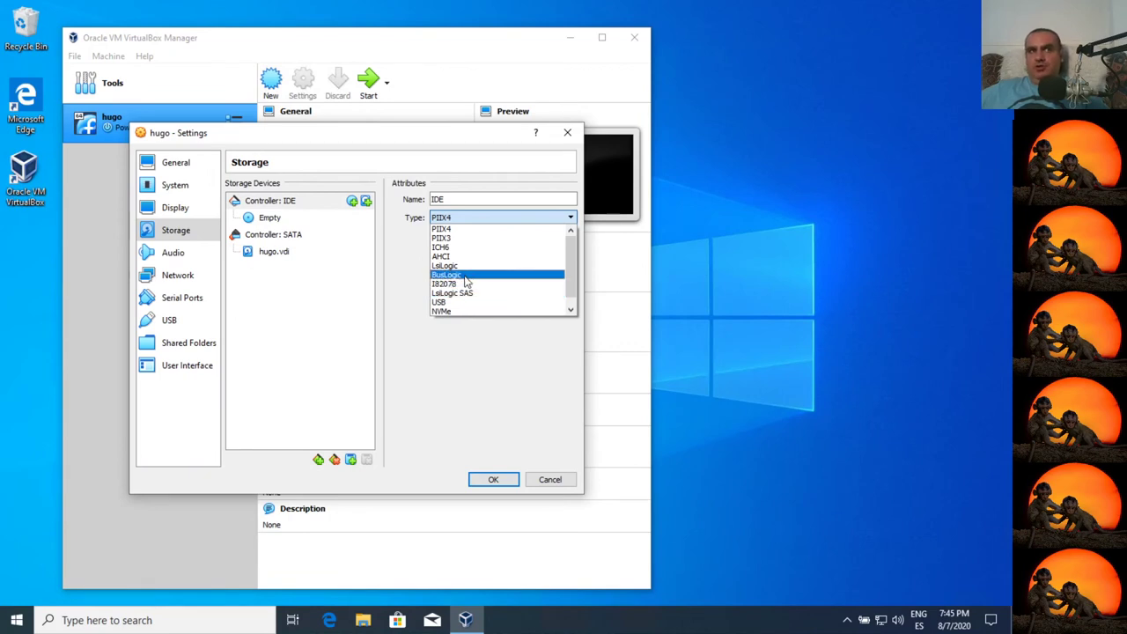
left_click(285, 236)
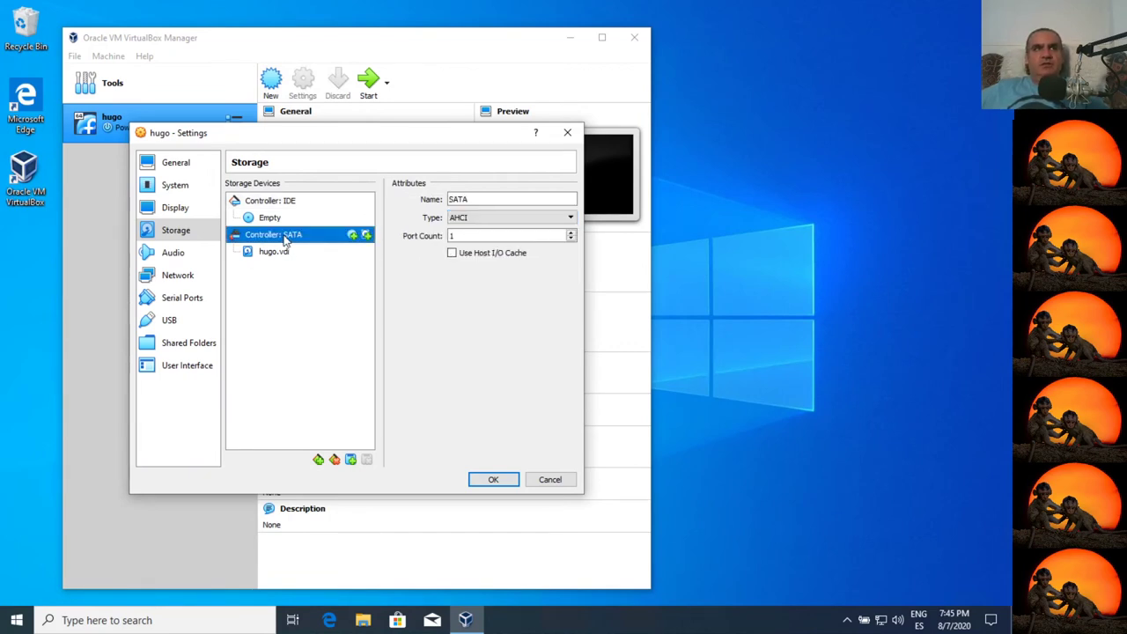
left_click(525, 220)
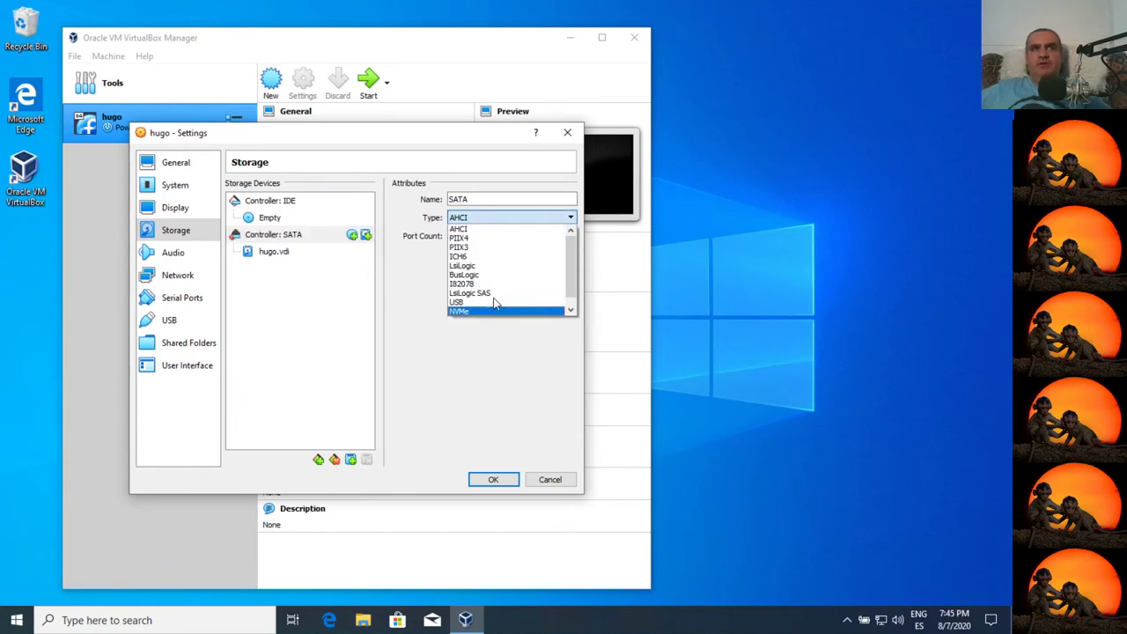
scroll(491, 308, "down", 1)
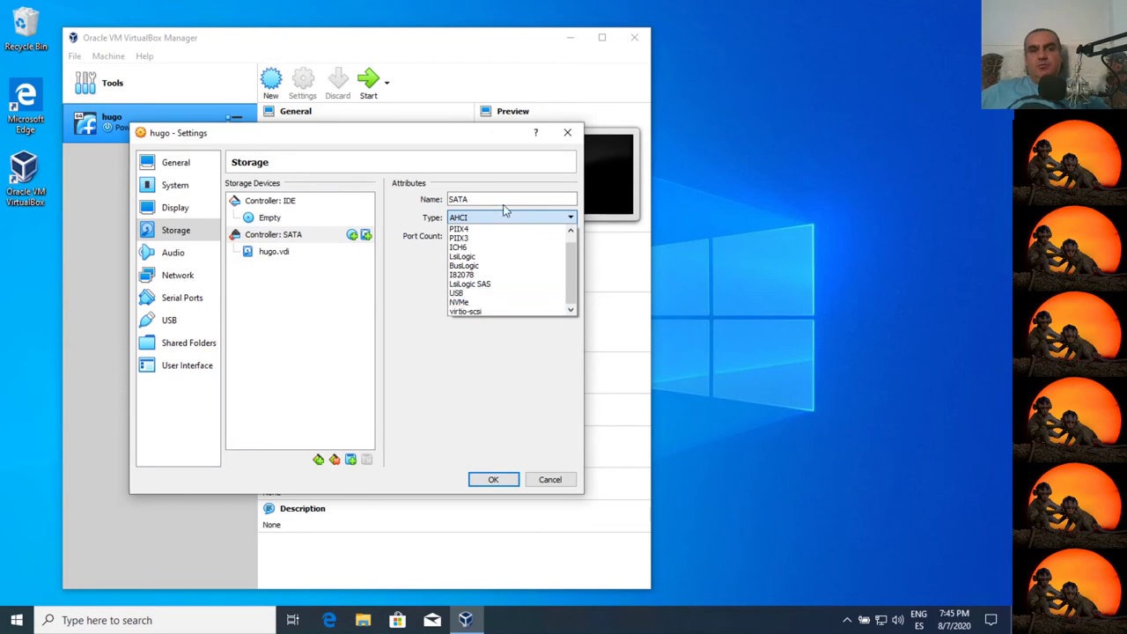
left_click(538, 220)
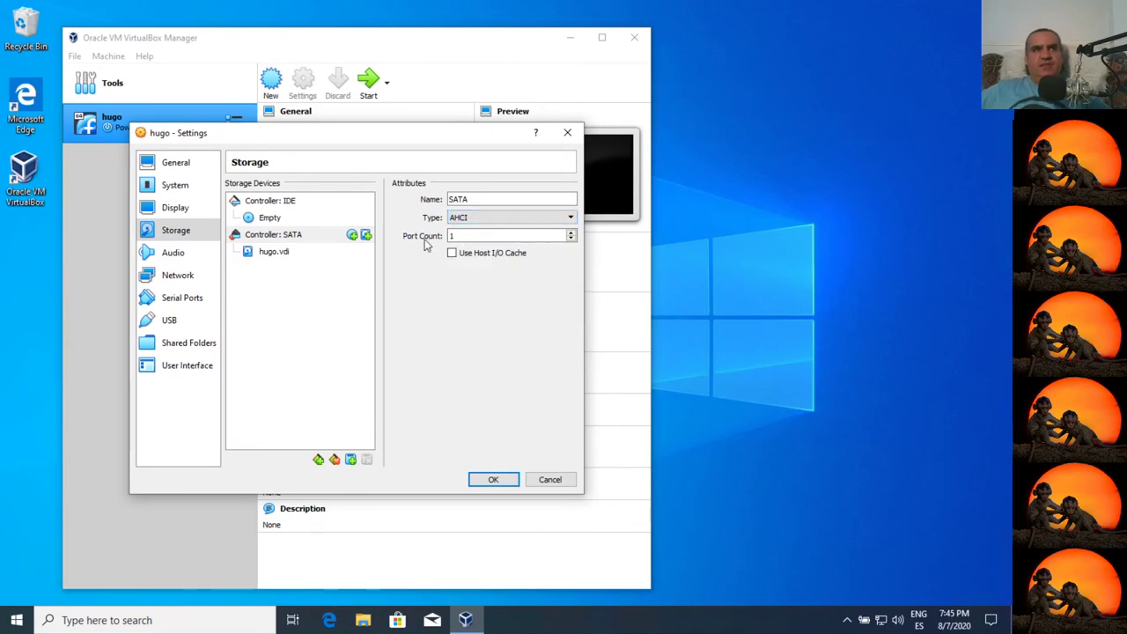
left_click(572, 233)
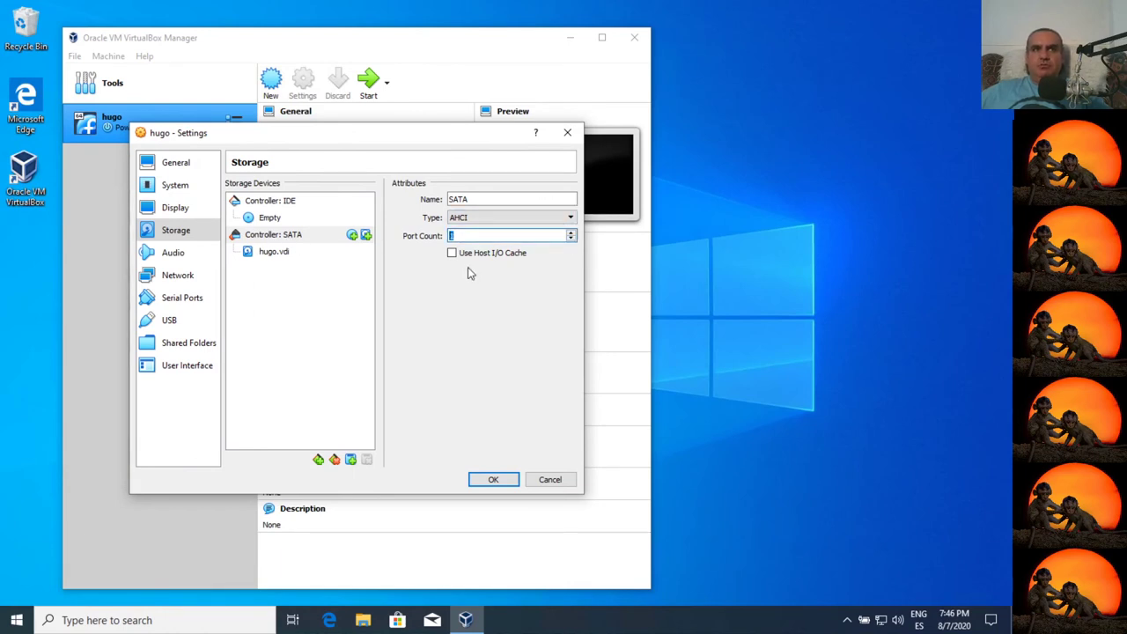
- Examine the audio controller types offered in the virtual machine's audio settings
left_click(179, 255)
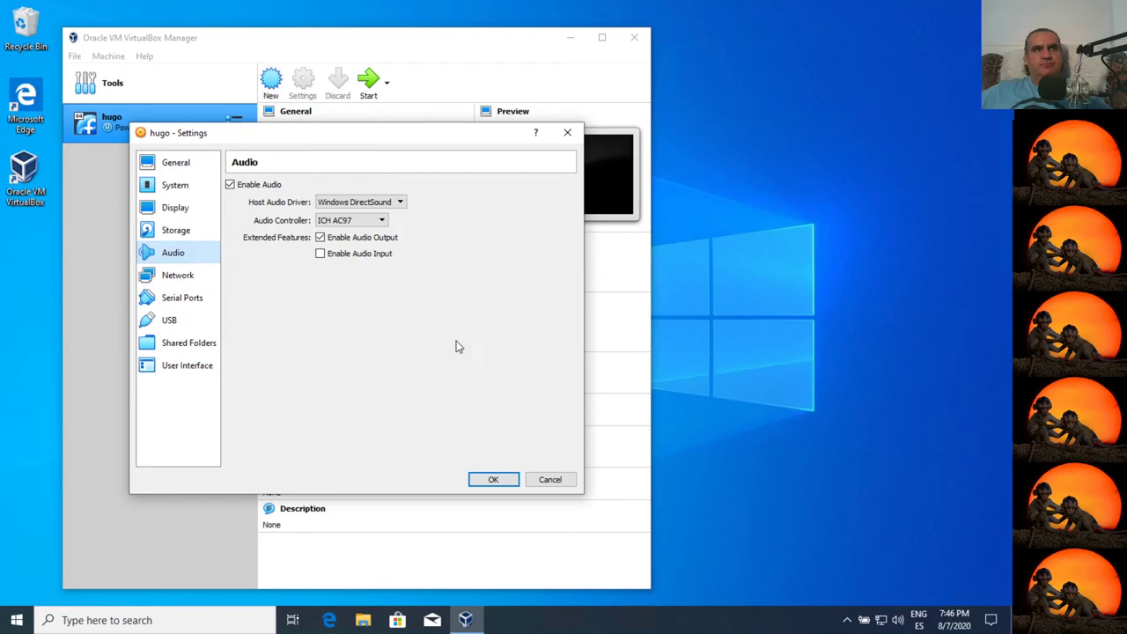
left_click(381, 220)
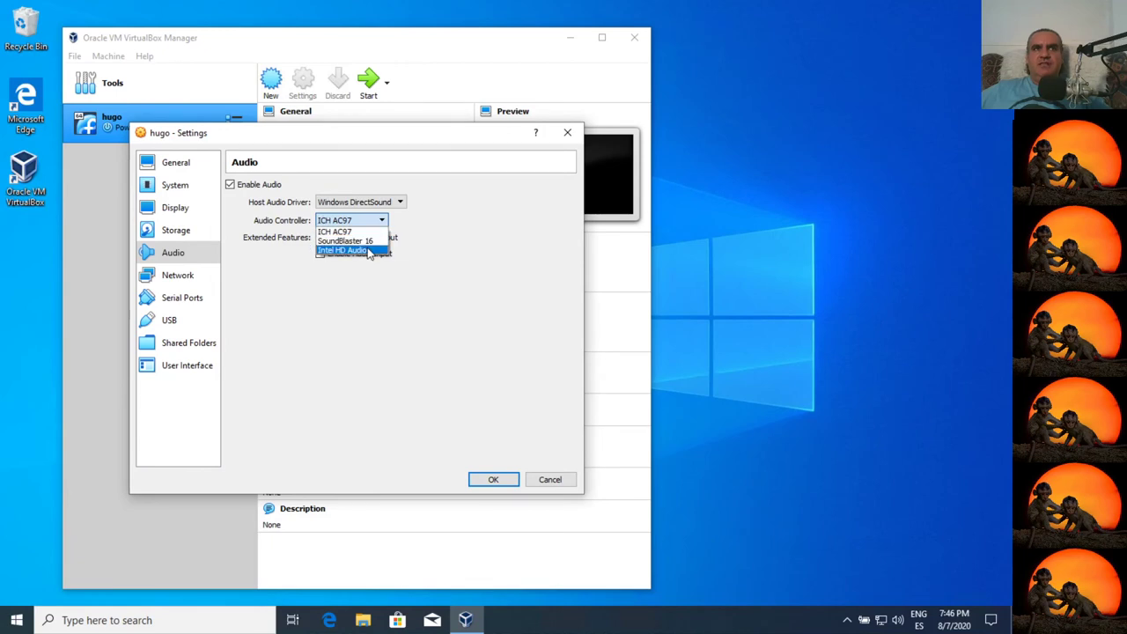
left_click(395, 219)
- Try the Null Audio Driver as the host audio driver and return it to Windows DirectSound
left_click(394, 202)
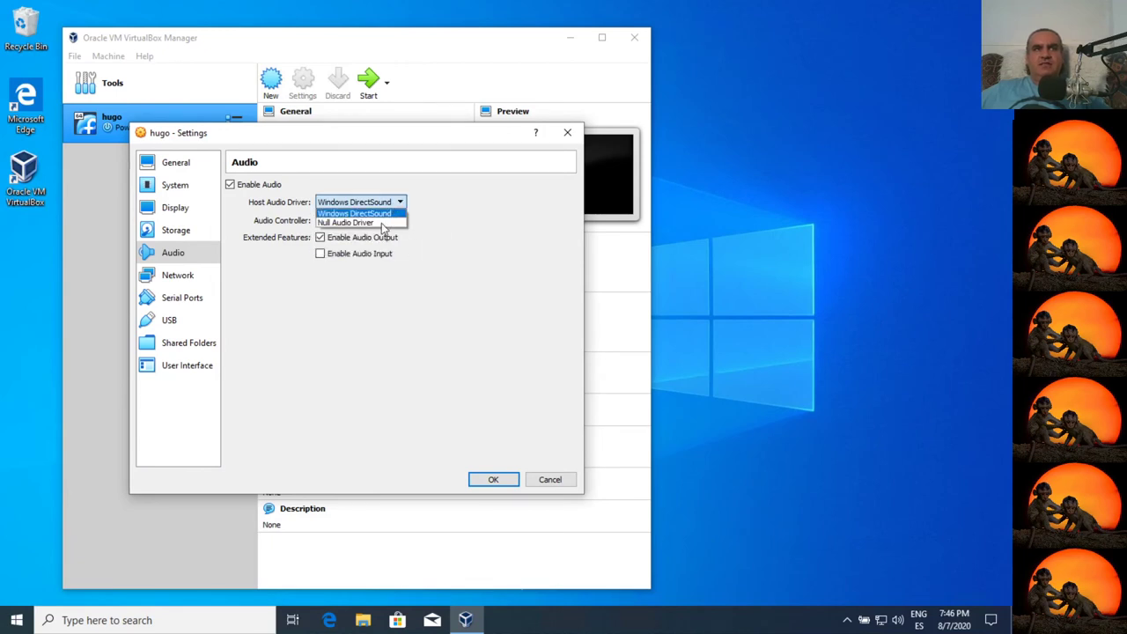
left_click(383, 222)
left_click(383, 222)
left_click(395, 219)
left_click(395, 202)
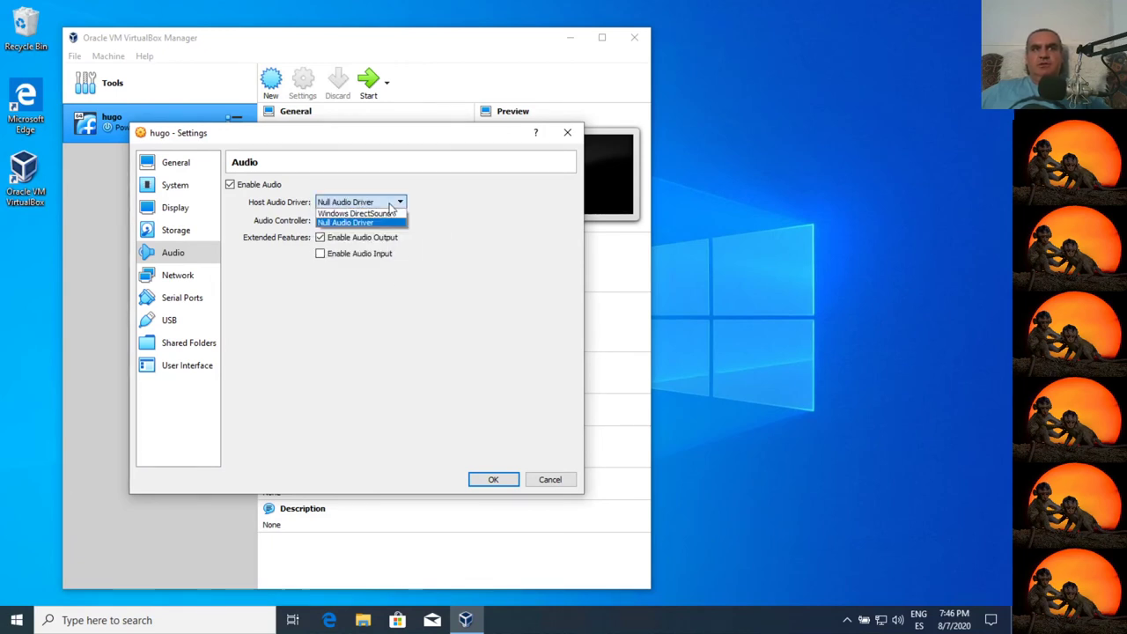
left_click(370, 214)
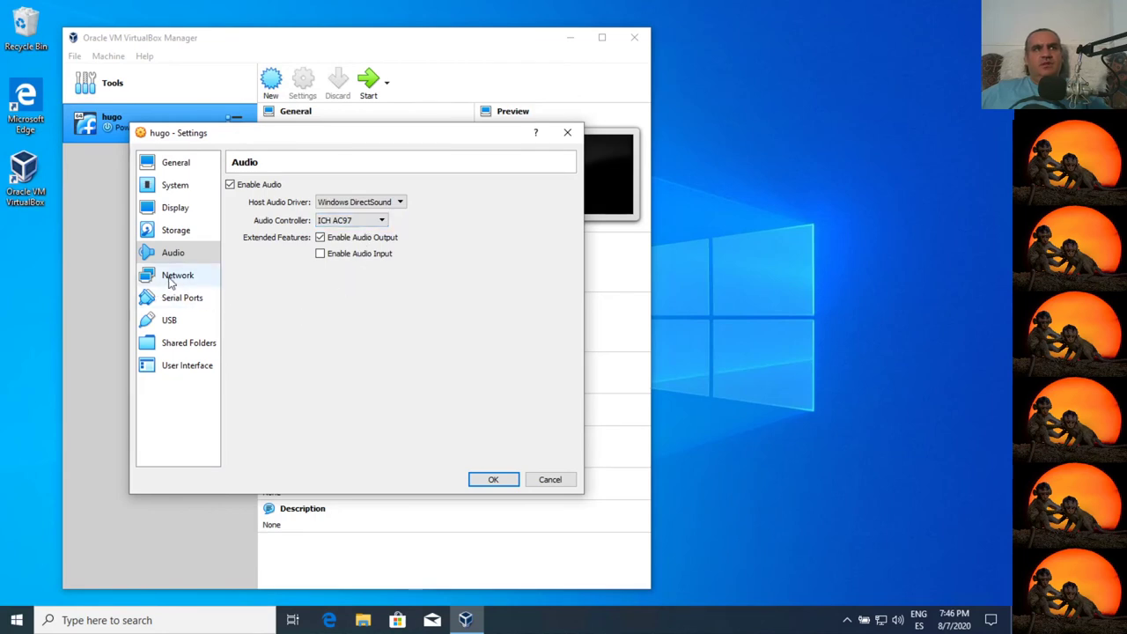
- Examine the advanced settings of network Adapter 1, including the available attachment modes and adapter types
left_click(213, 280)
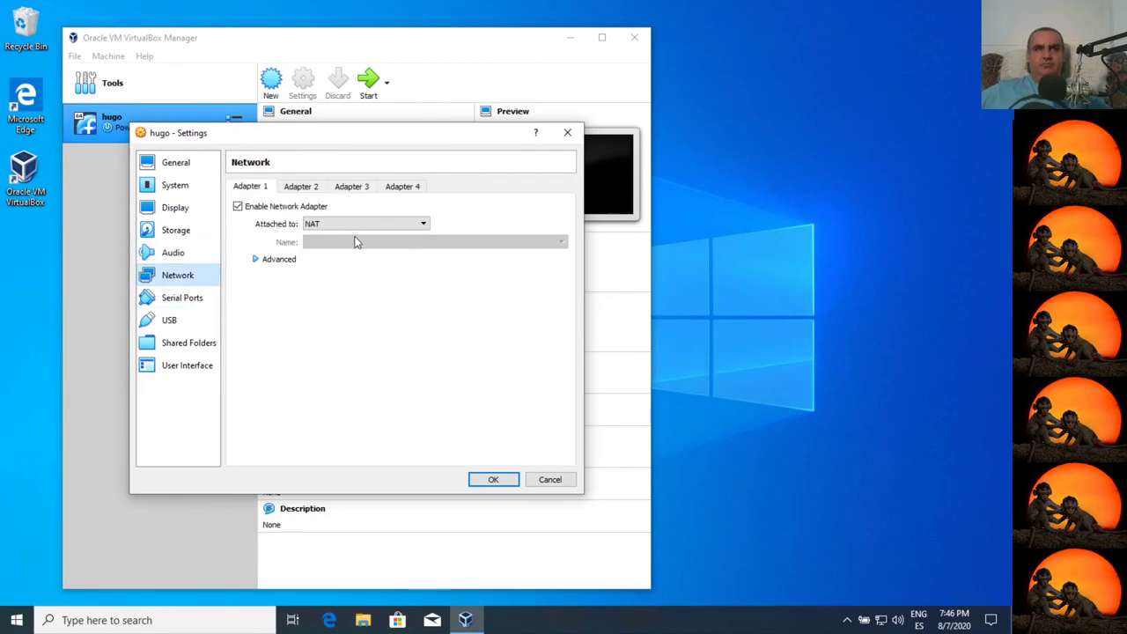
left_click(257, 260)
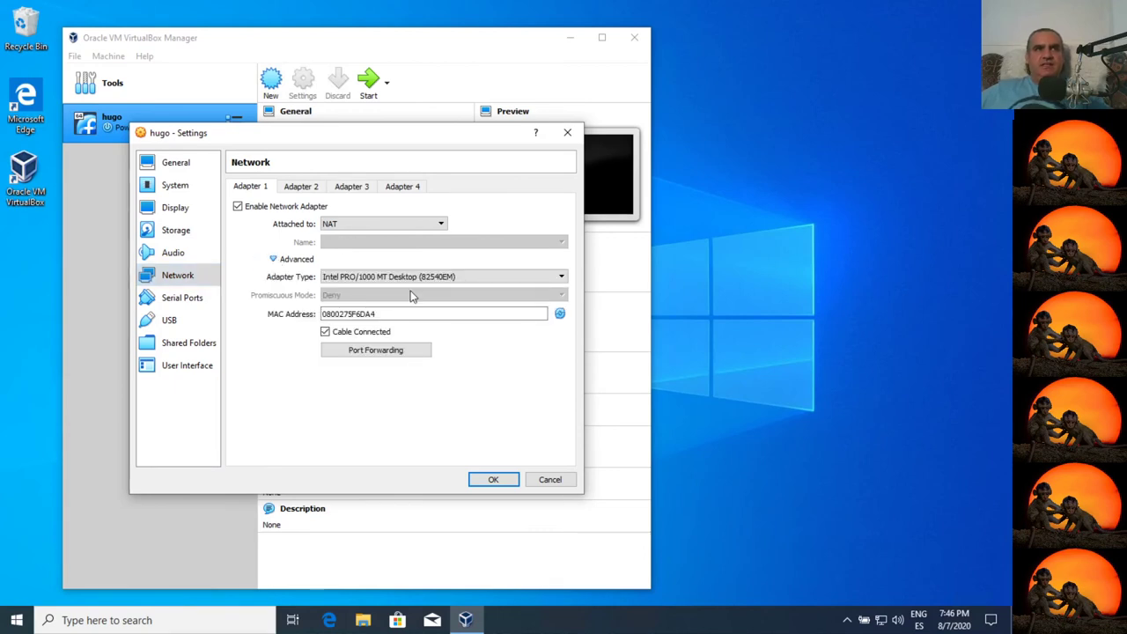
left_click(370, 225)
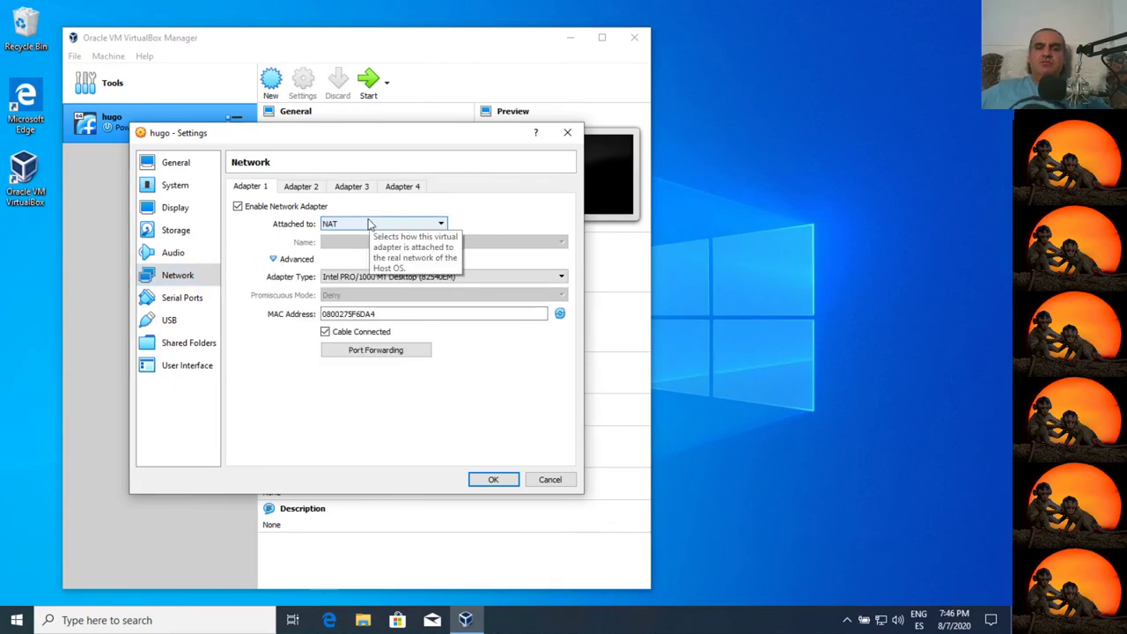
left_click(370, 226)
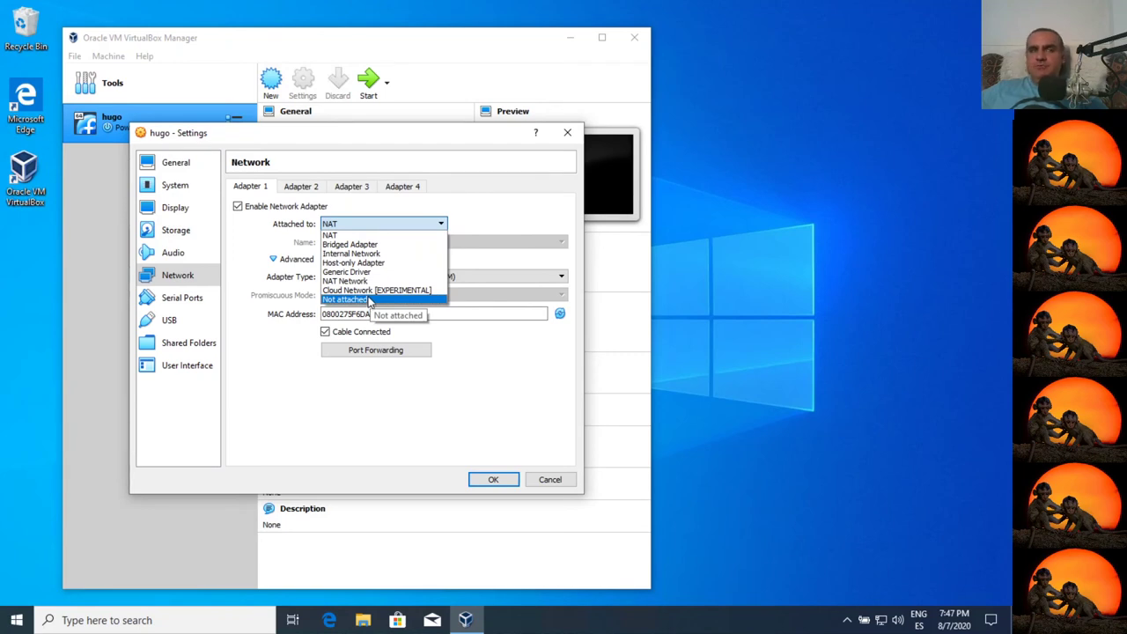
left_click(509, 356)
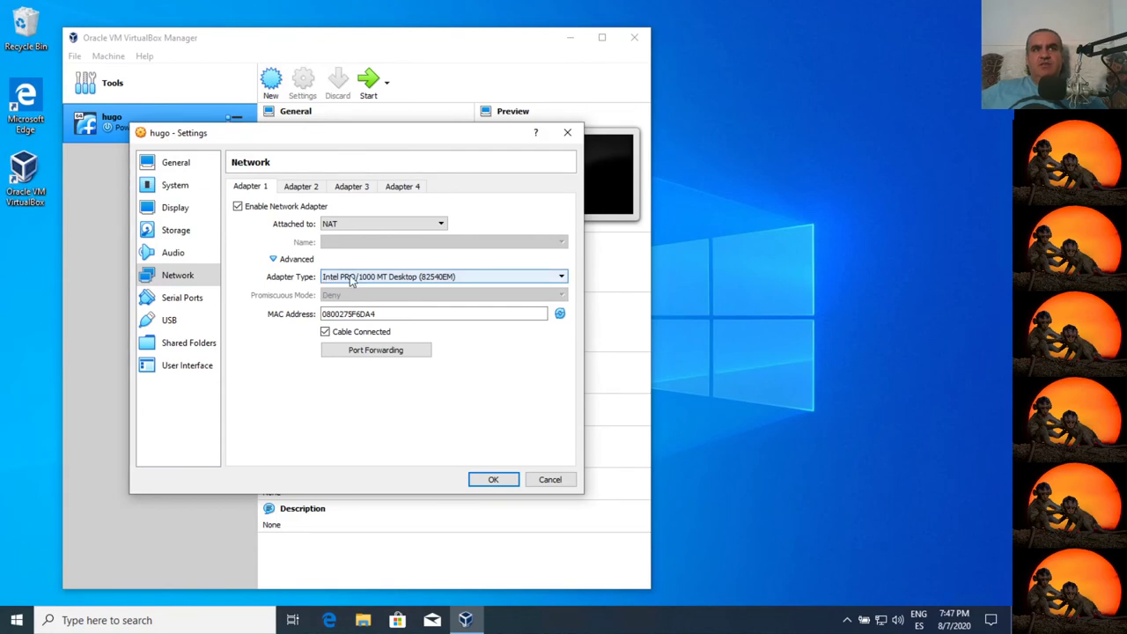
left_click(466, 280)
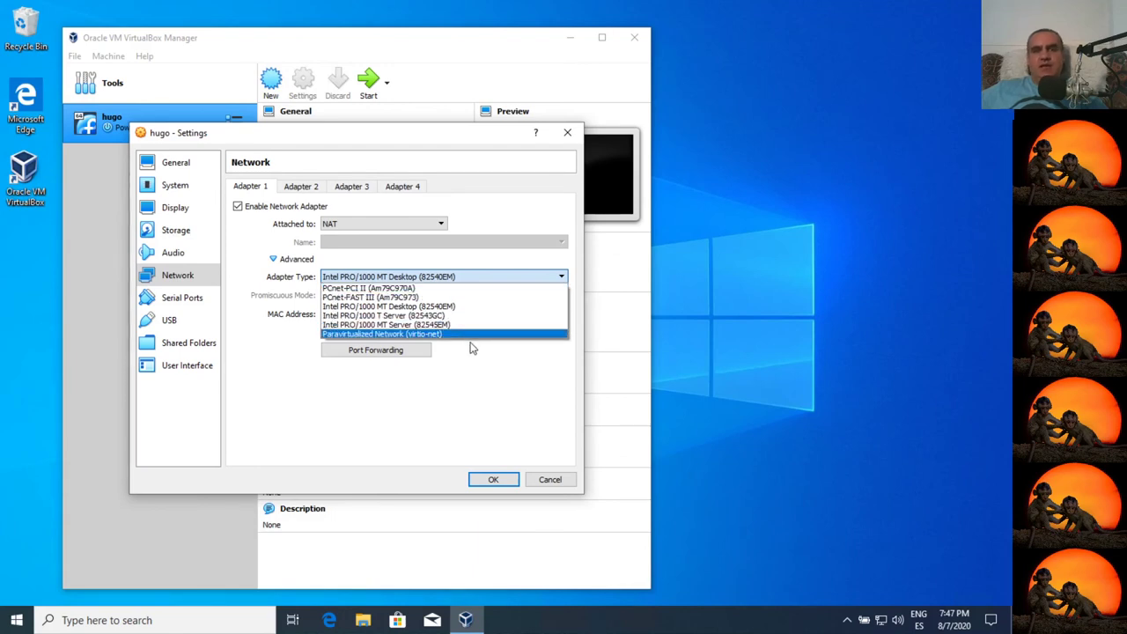
left_click(429, 384)
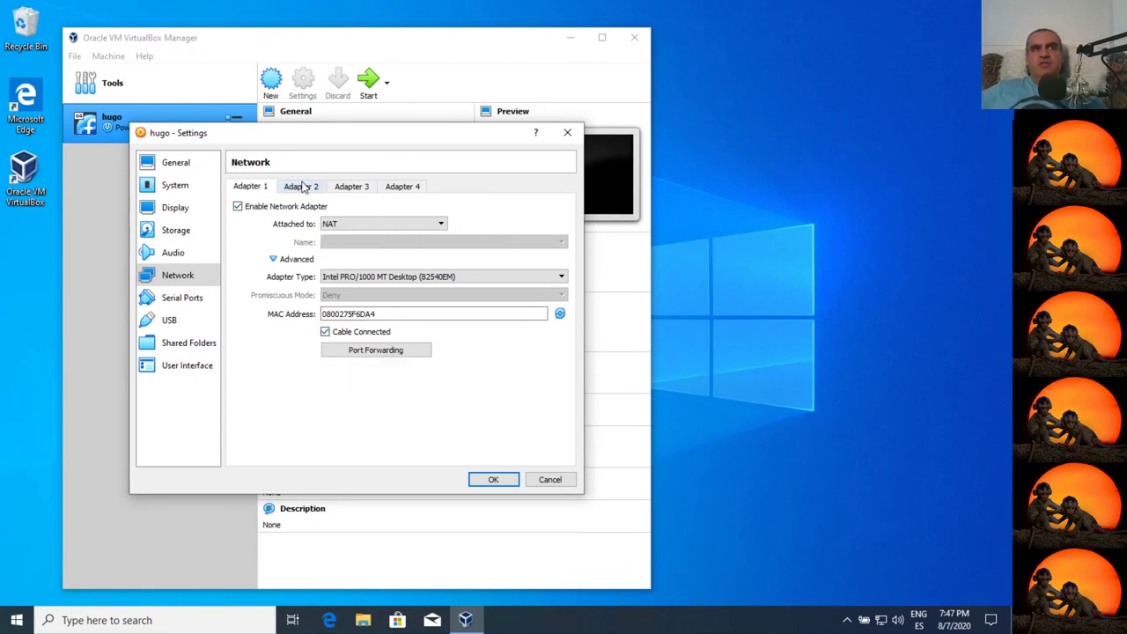
- Check the serial port settings and disable the virtual machine's USB controller
left_click(183, 300)
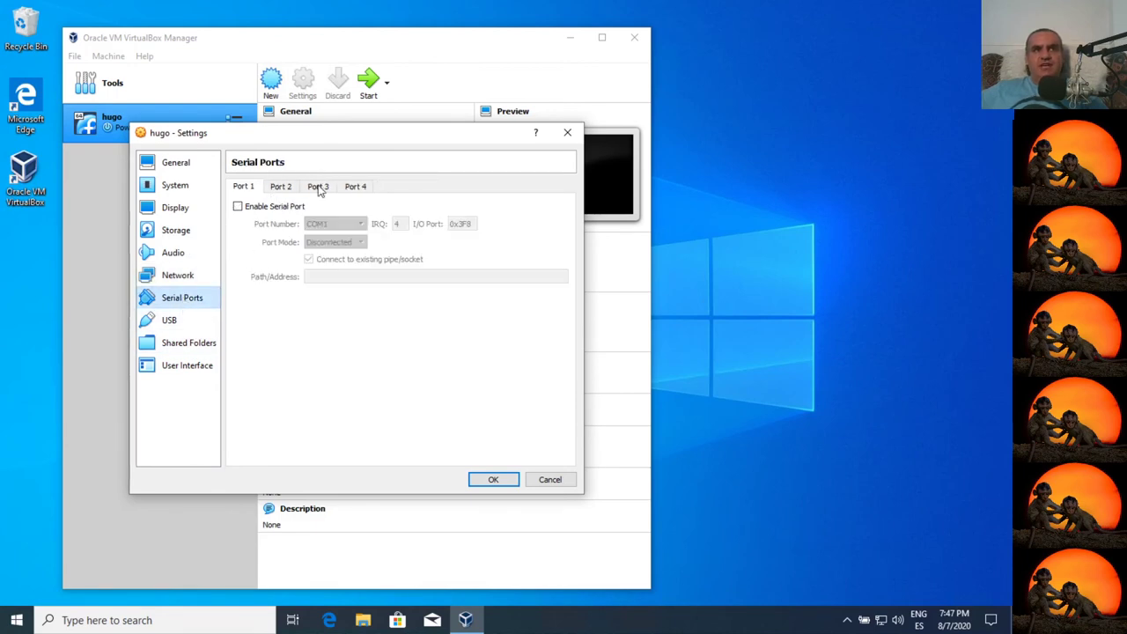
left_click(178, 328)
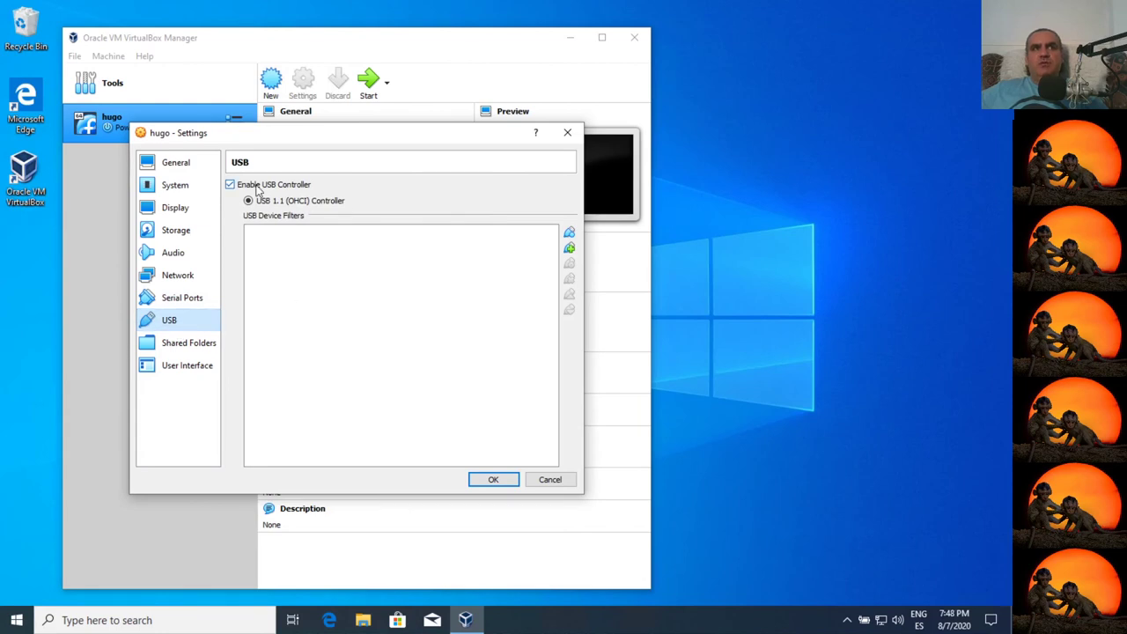
left_click(230, 185)
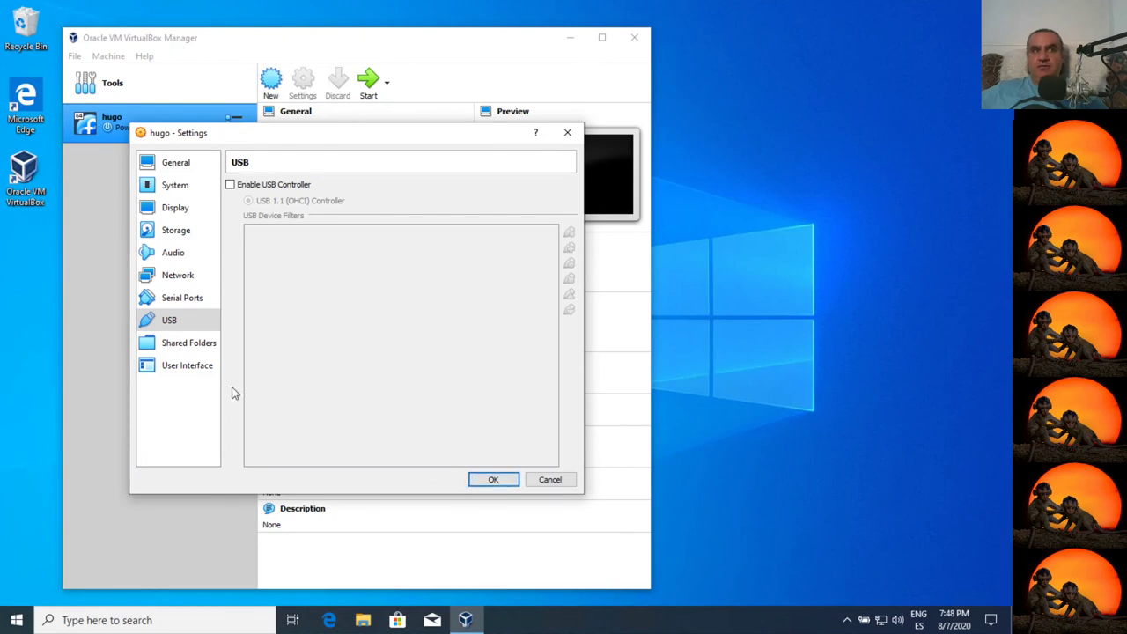
- Review the Help, Devices, Input and View entries in the user interface settings, toggling Devices and its Hard Disks entry off and back on
left_click(185, 366)
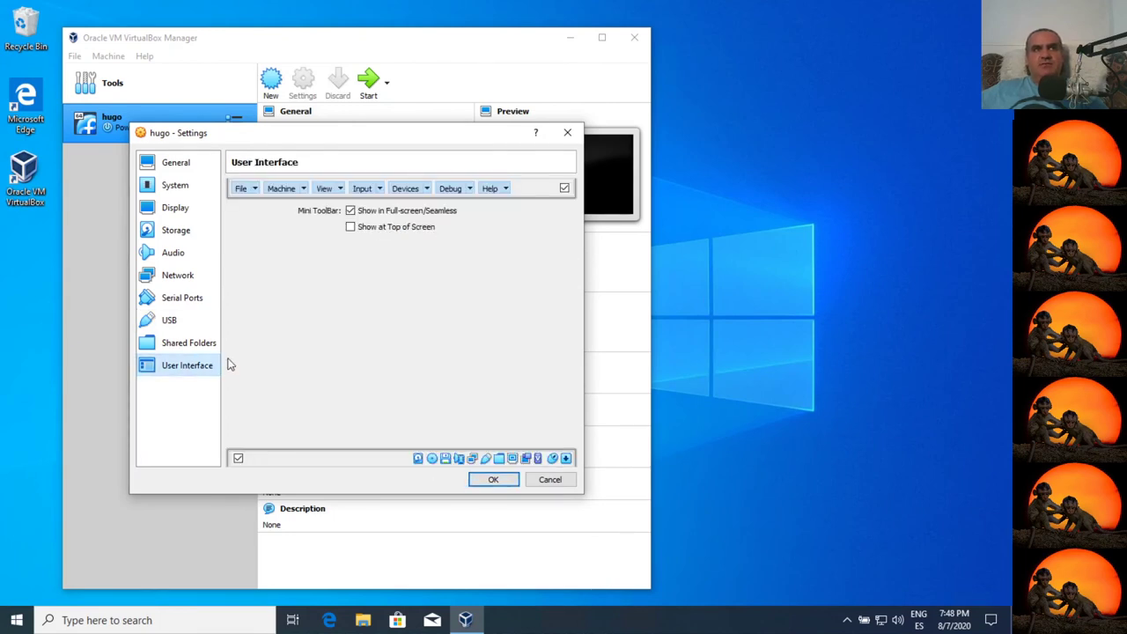
left_click(506, 190)
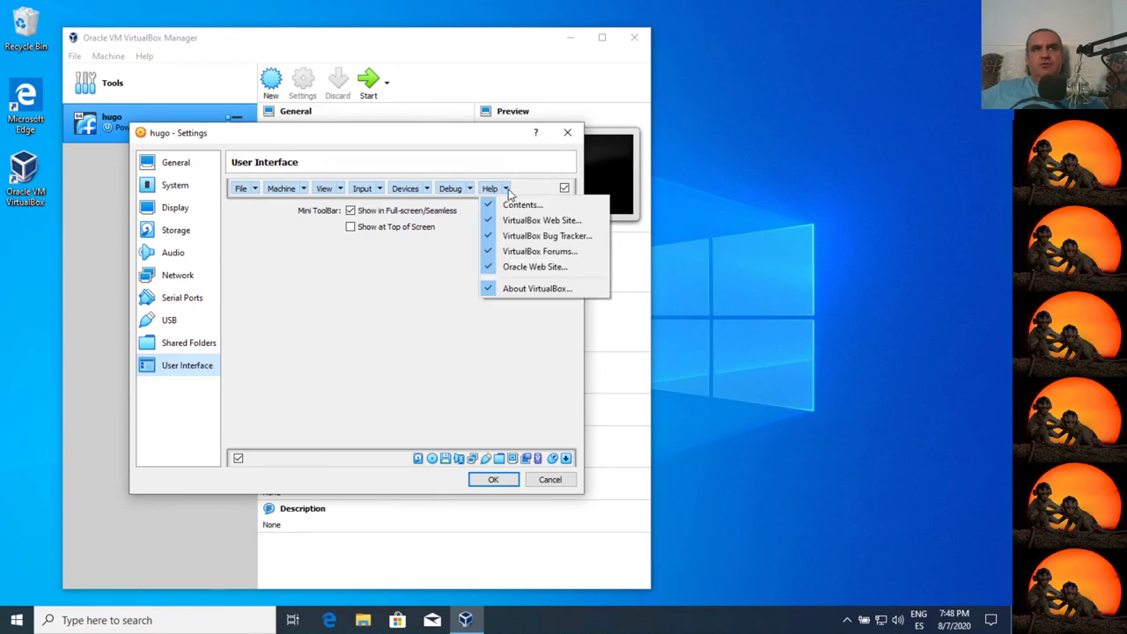
left_click(452, 189)
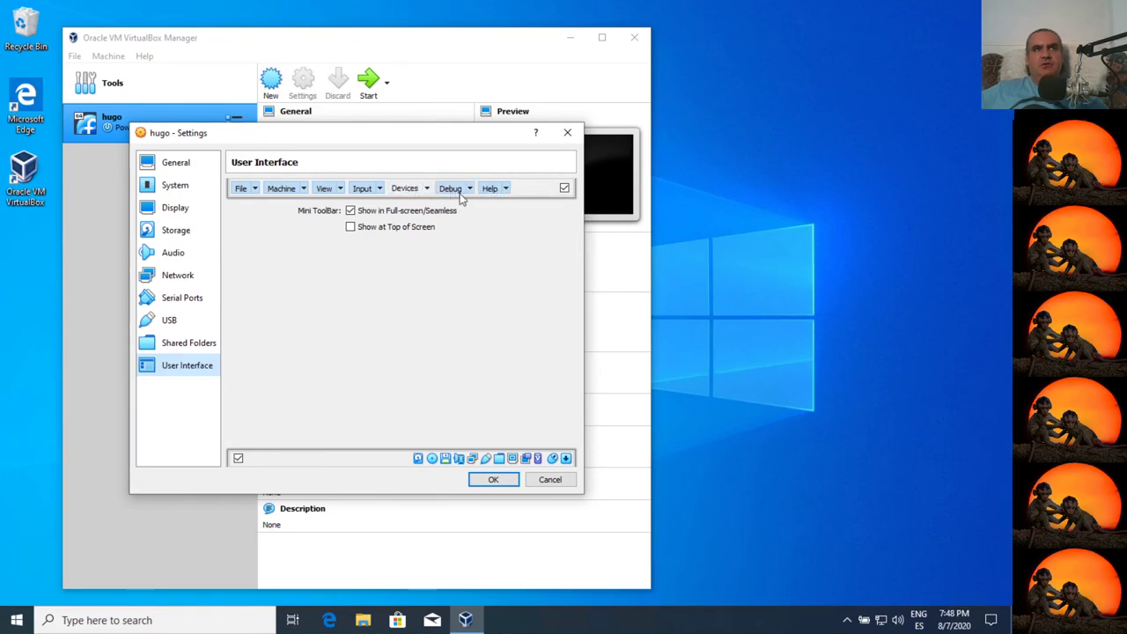
left_click(465, 190)
left_click(426, 190)
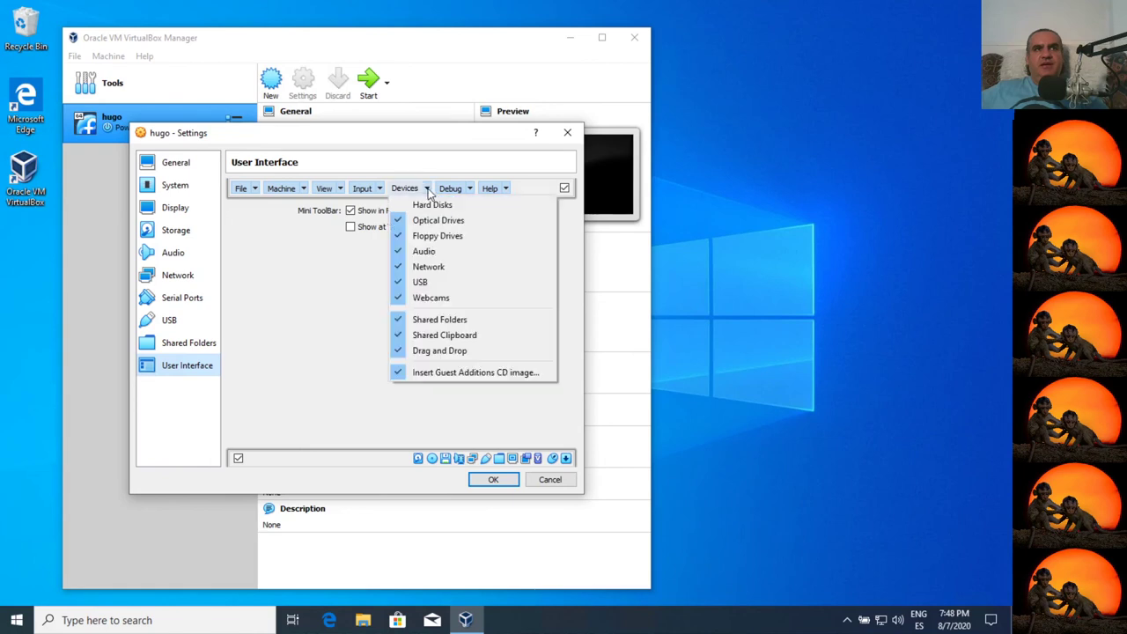
left_click(429, 204)
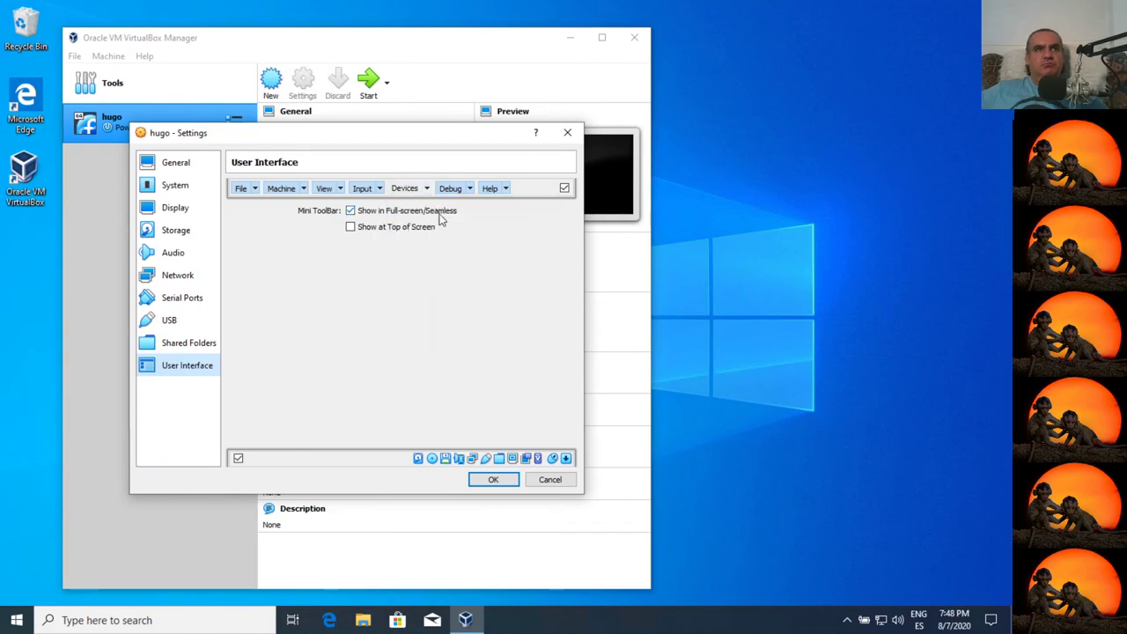
left_click(431, 193)
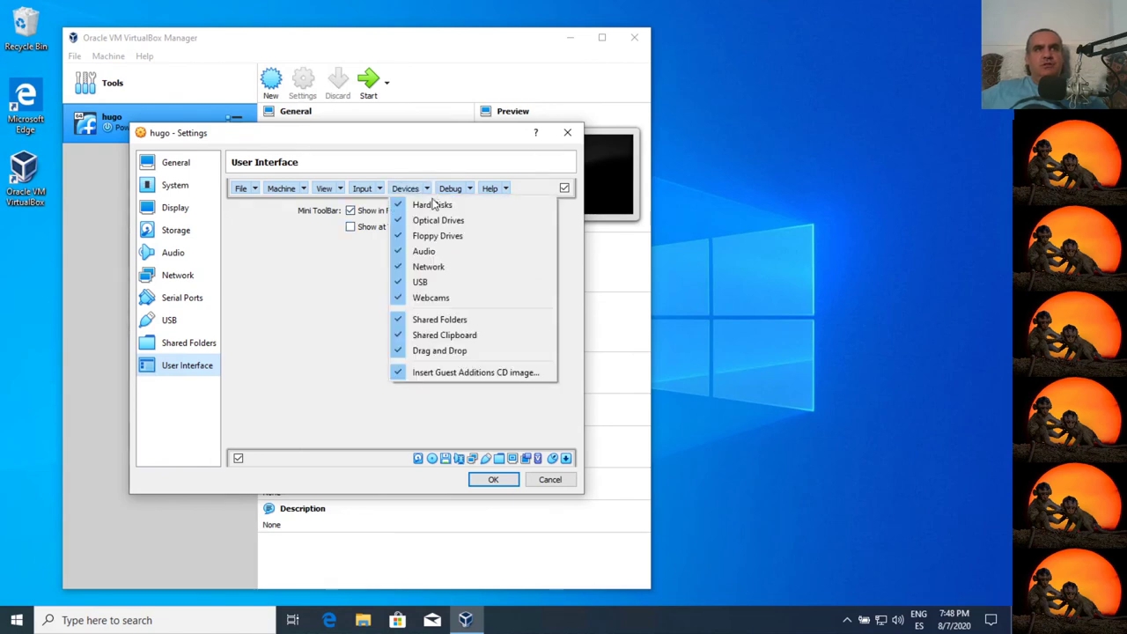
left_click(381, 191)
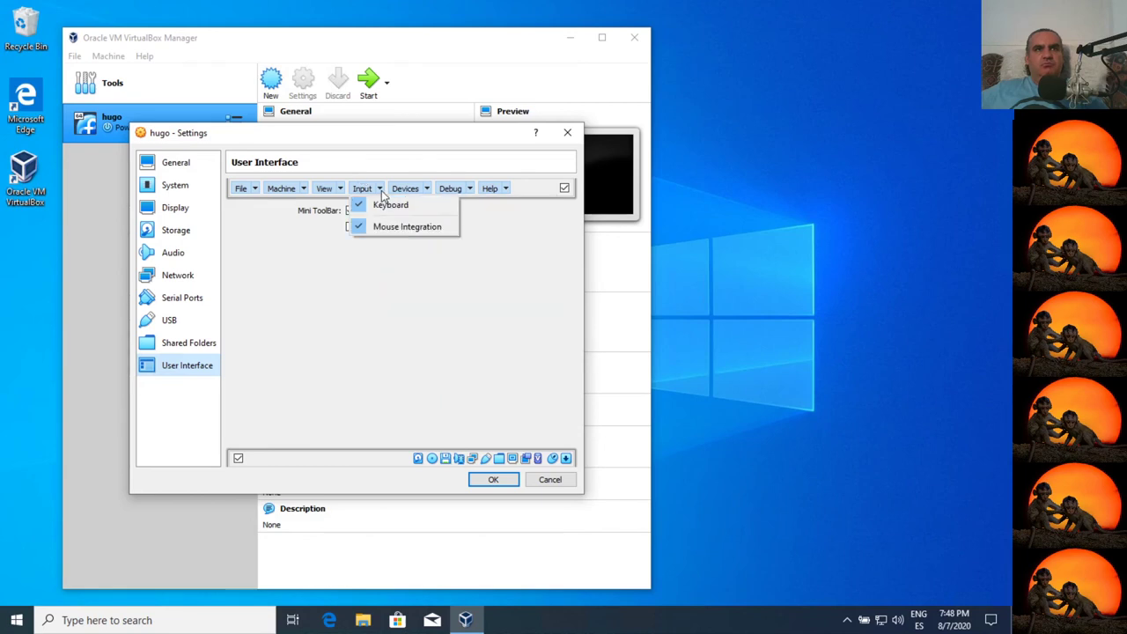
left_click(340, 190)
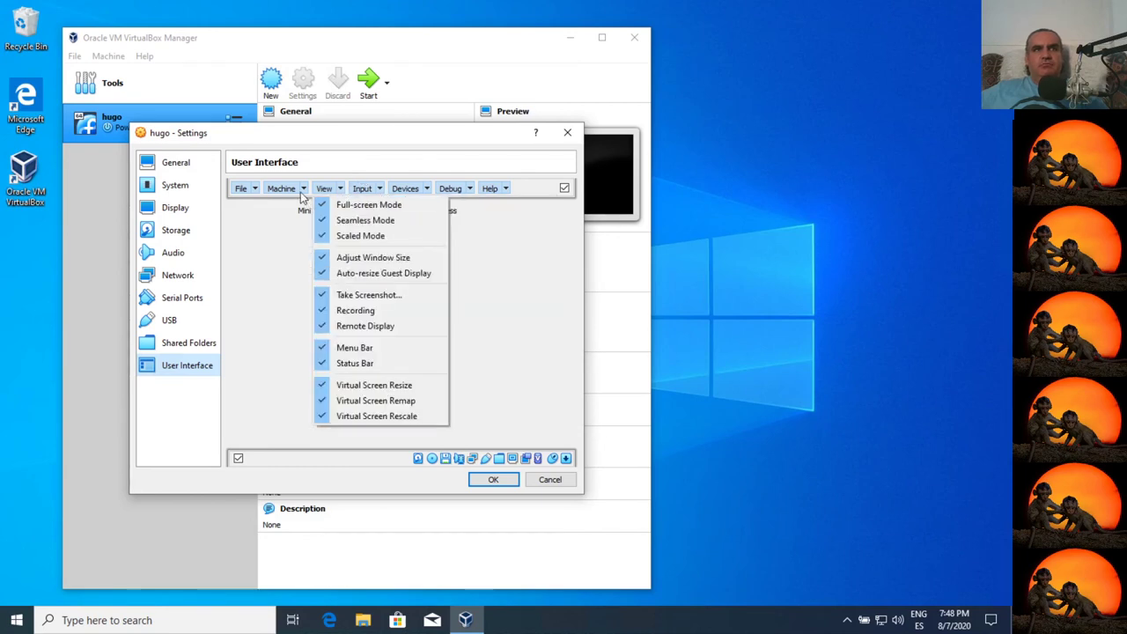
- Enable the Power Off entry for the virtual machine's Machine menu in the user interface settings
left_click(304, 190)
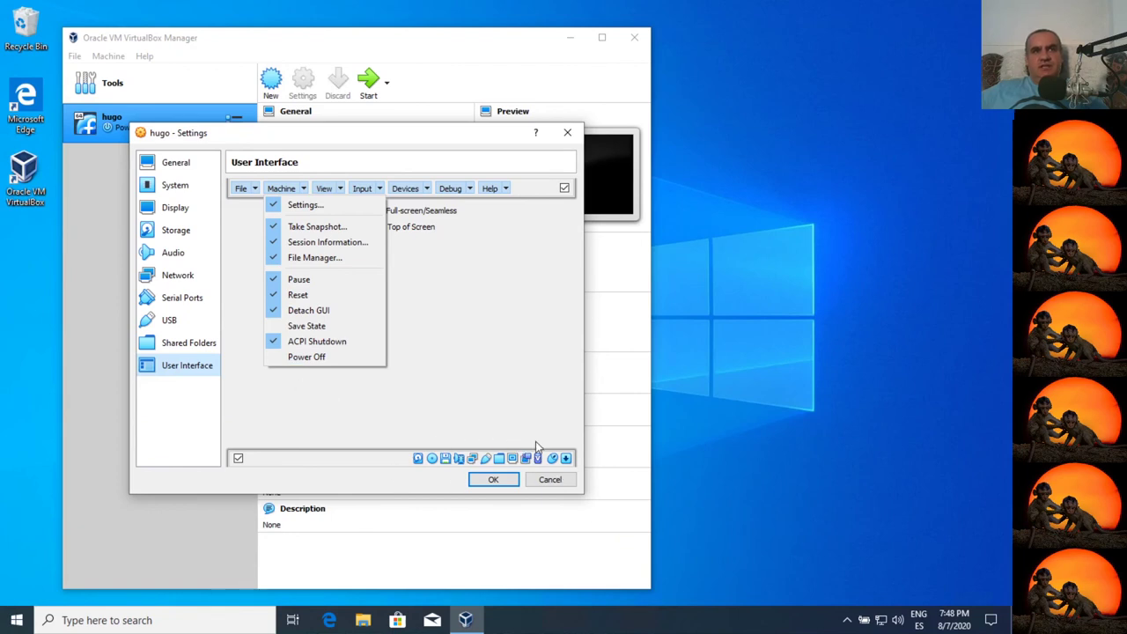
left_click(298, 357)
left_click(305, 192)
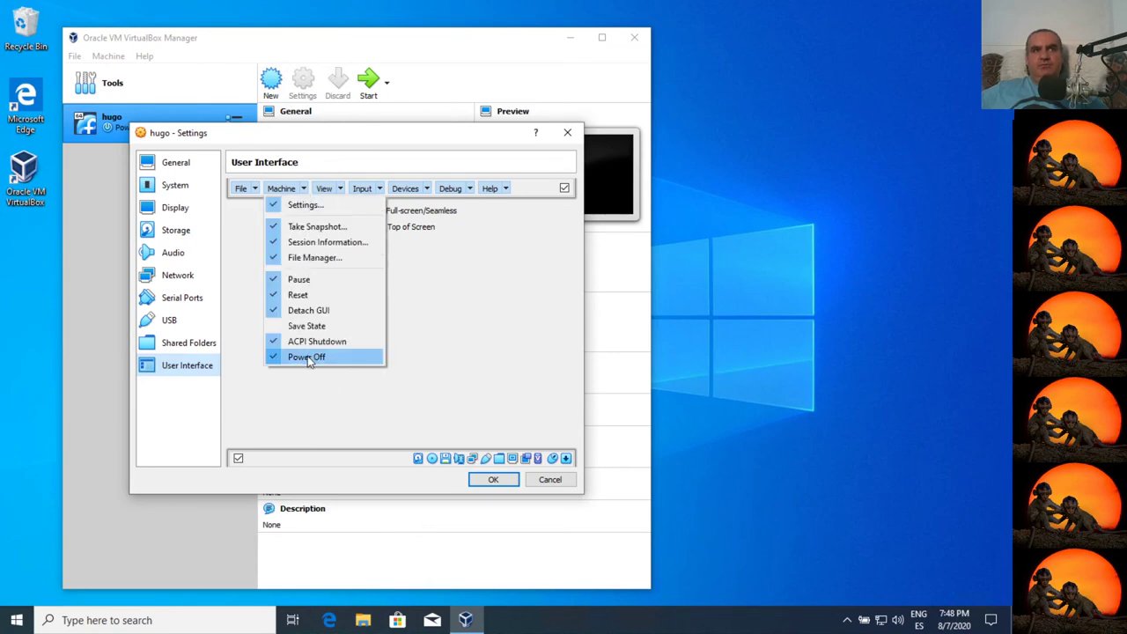
- Review the entries of the File and Machine menus and save the virtual machine's settings
left_click(255, 189)
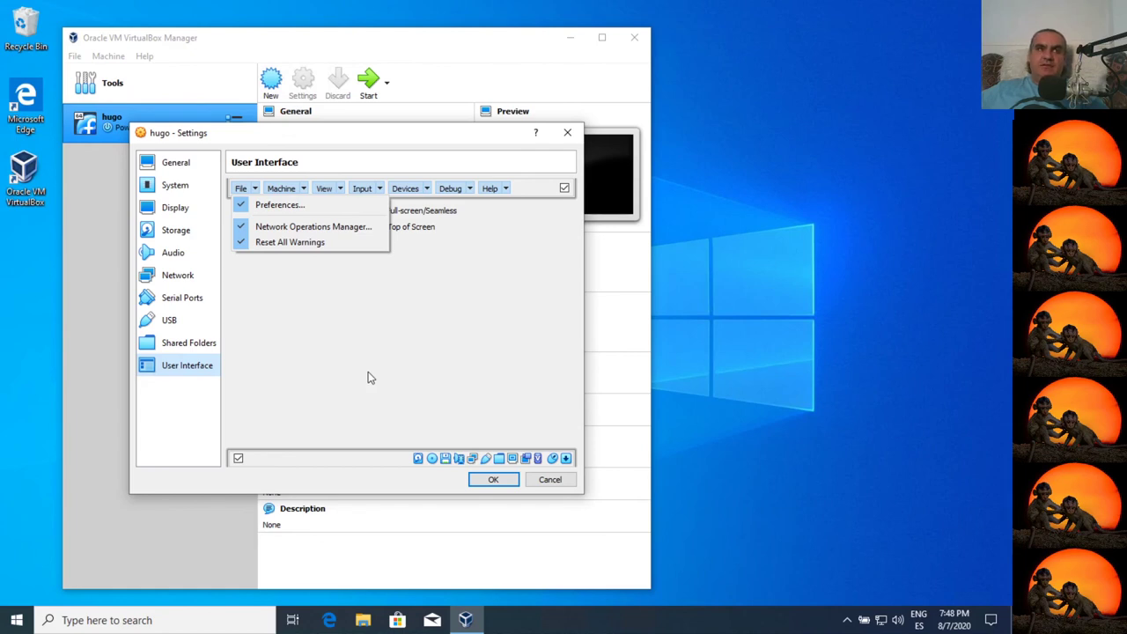
left_click(304, 189)
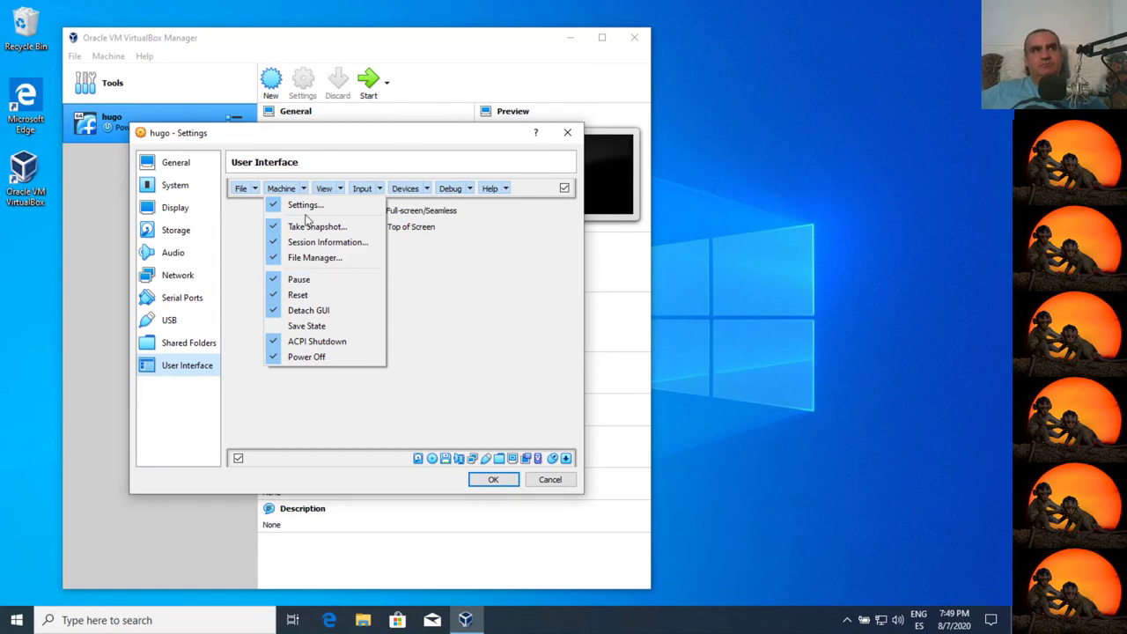
left_click(254, 191)
left_click(490, 483)
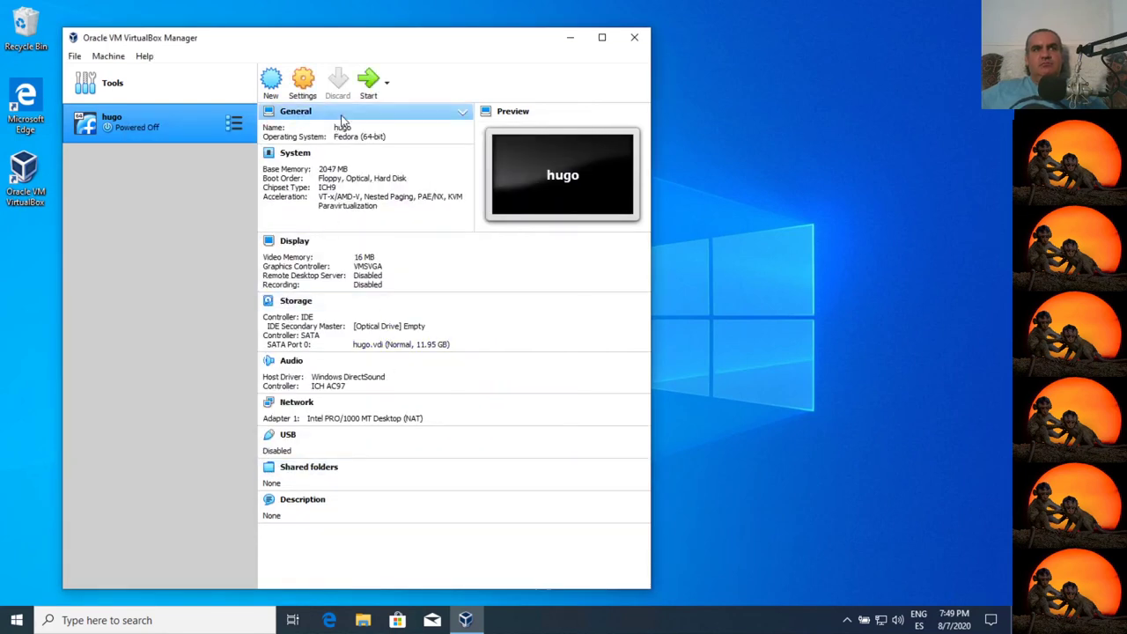